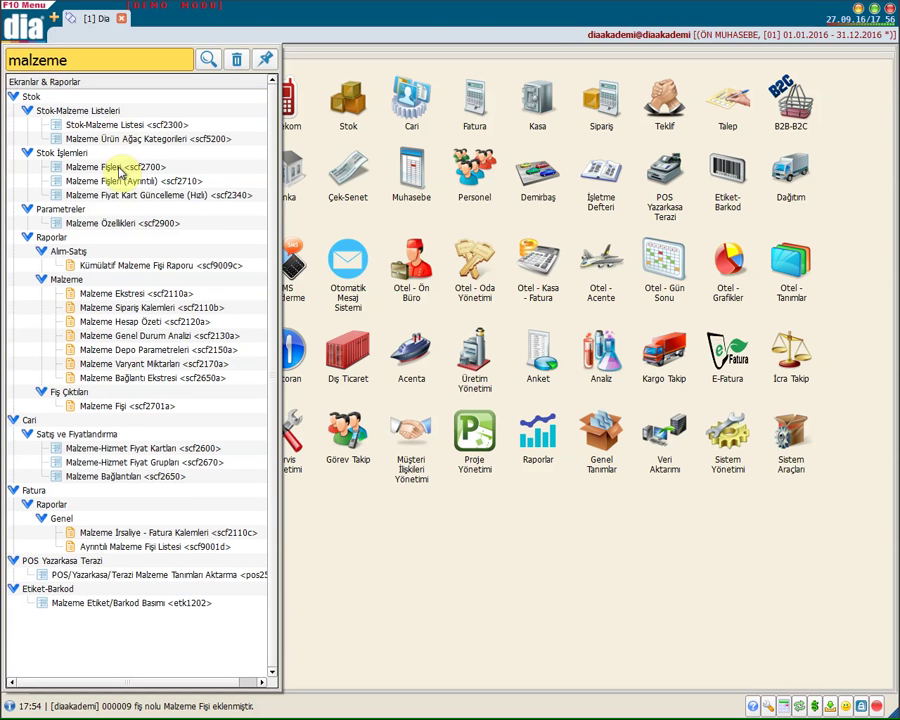
- Open the Malzeme Fişleri list and start a new Depo Fişi (Transfer) slip
left_click(119, 168)
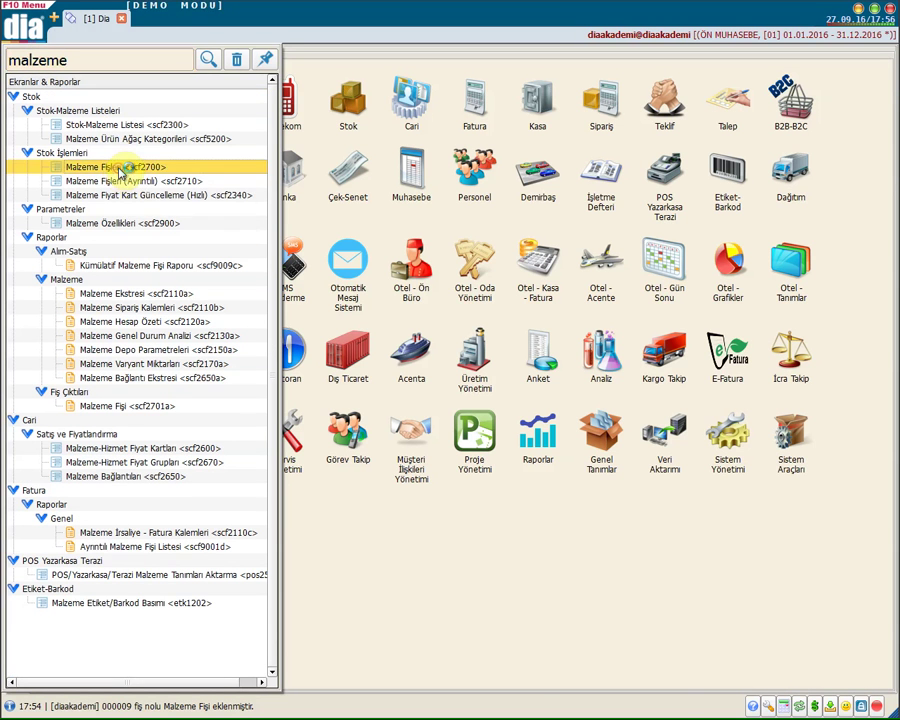
double_click(119, 168)
key("F4")
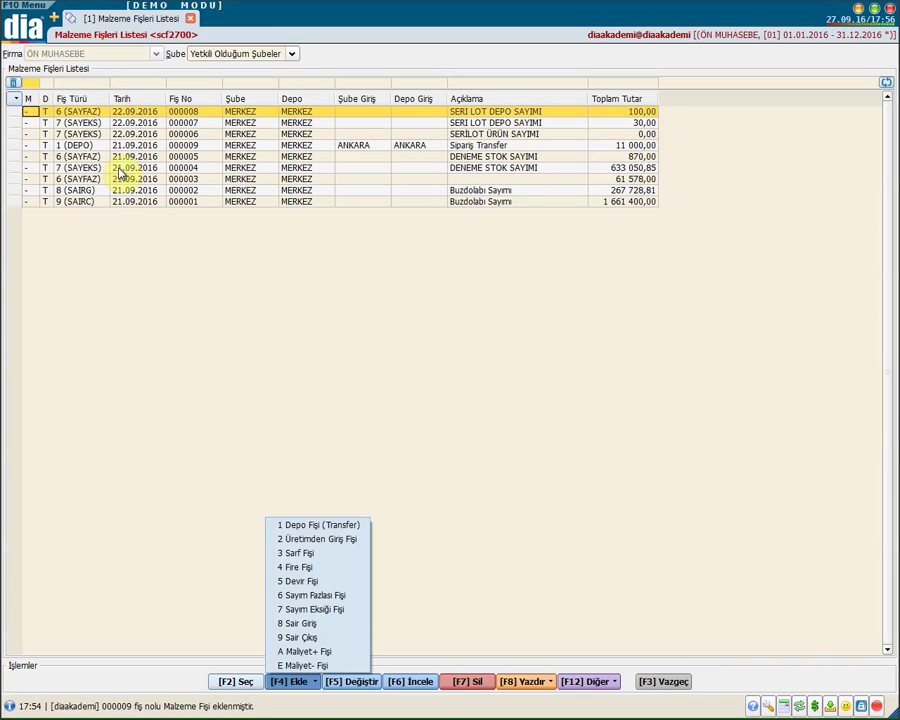
left_click(324, 530)
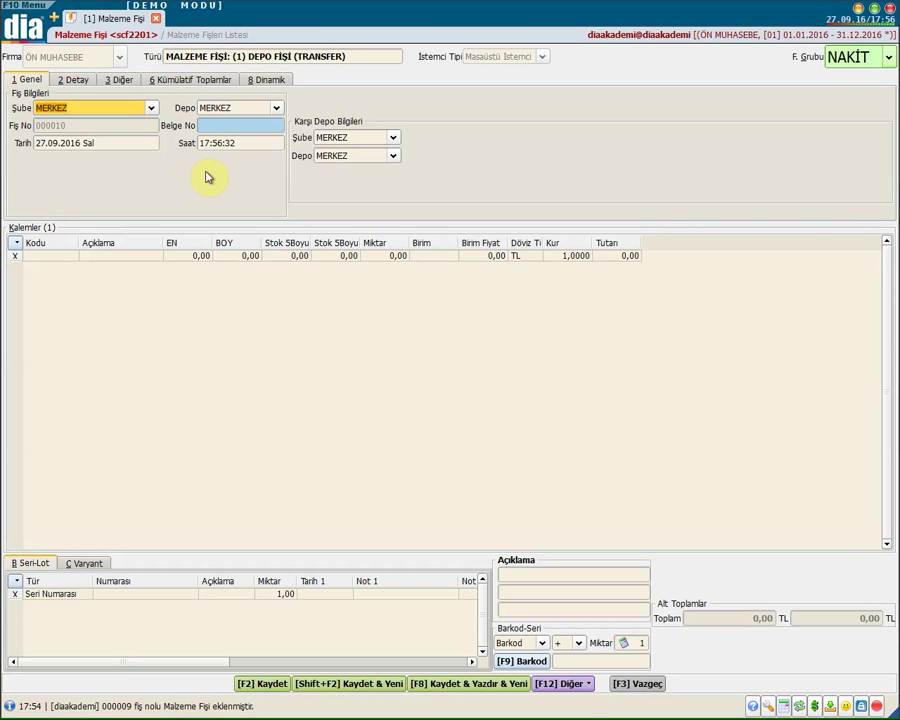
- Select MERKEZ as the slip's source branch and source warehouse
left_click(72, 110)
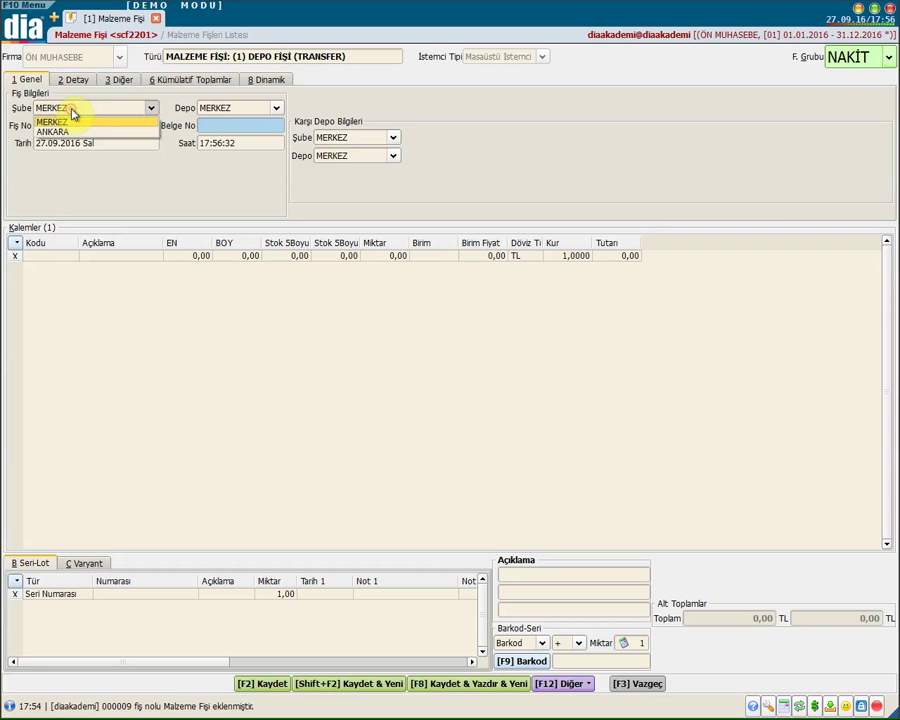
left_click(72, 122)
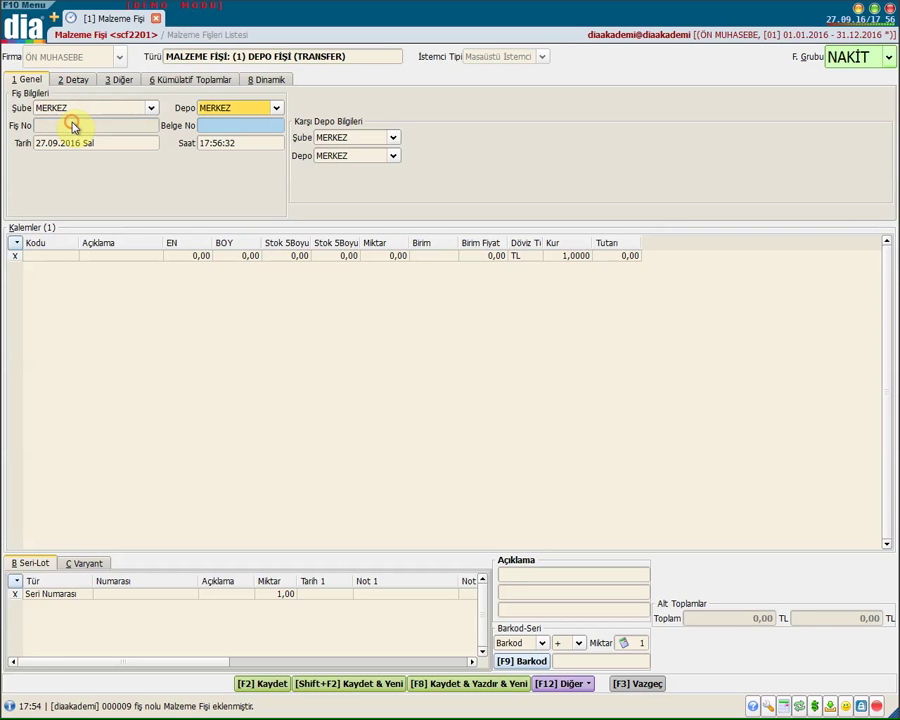
left_click(222, 110)
left_click(226, 119)
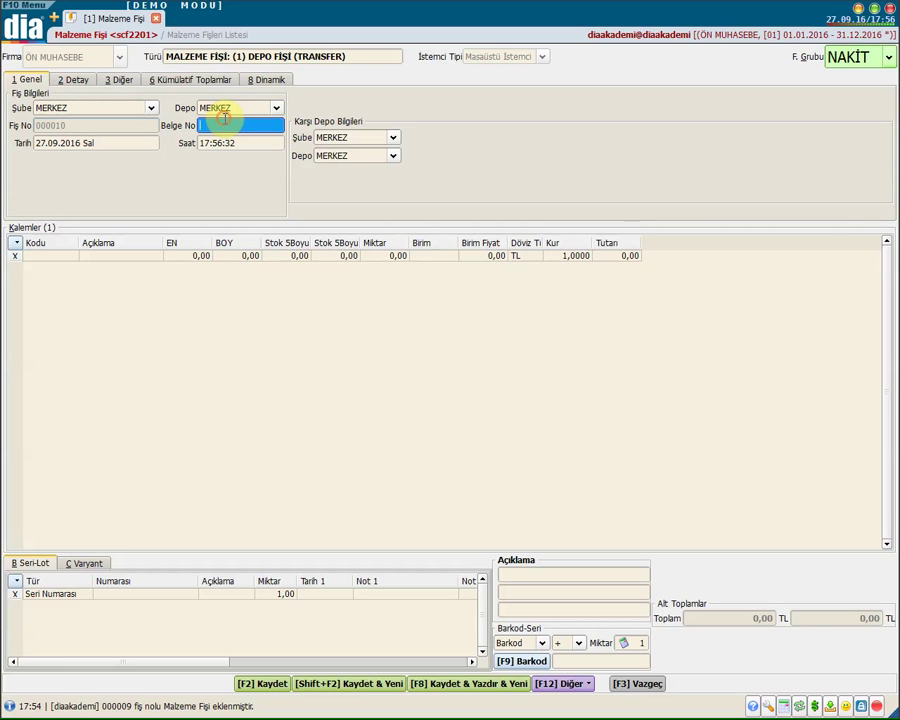
- Set the counter branch and counter warehouse (Karşı Depo Bilgileri) to ANKARA
left_click(342, 138)
left_click(344, 160)
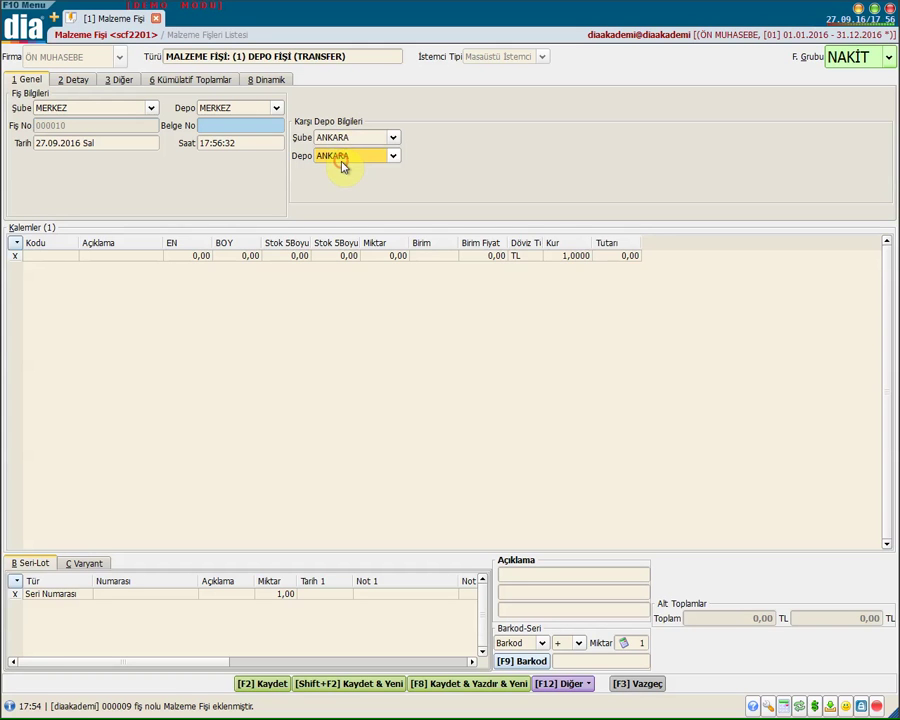
left_click(341, 160)
left_click(341, 168)
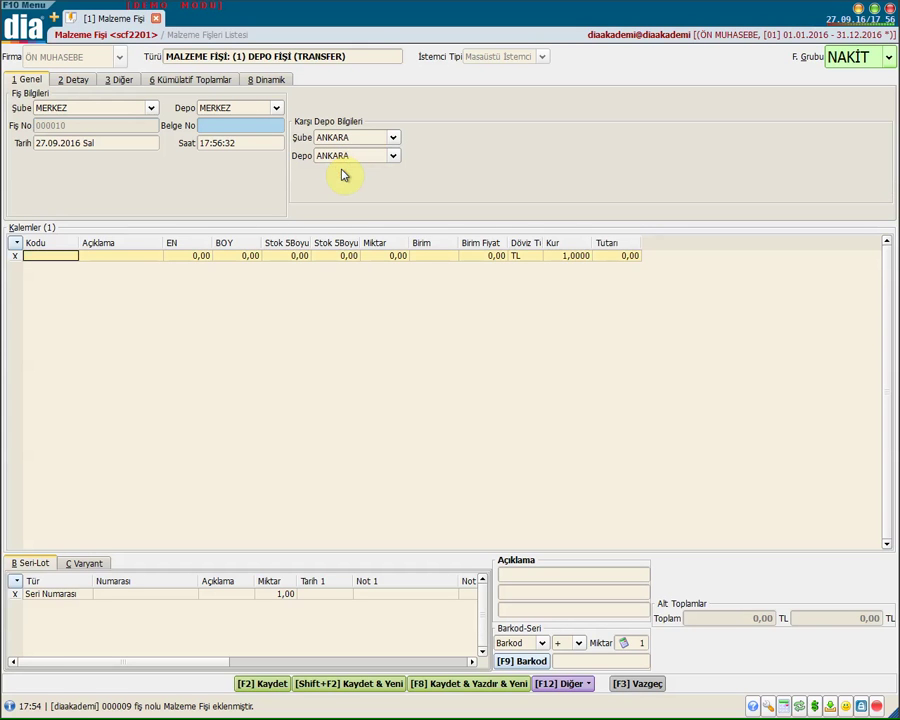
- Enter 123654 as the Belge No and go through the slip's date and time fields
left_click(240, 125)
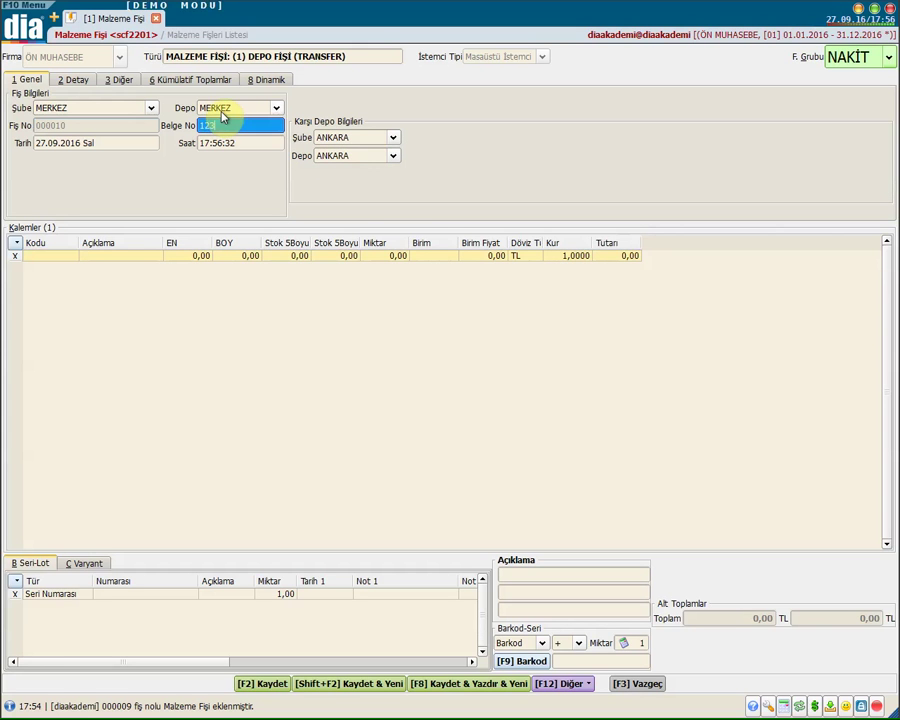
left_click(118, 143)
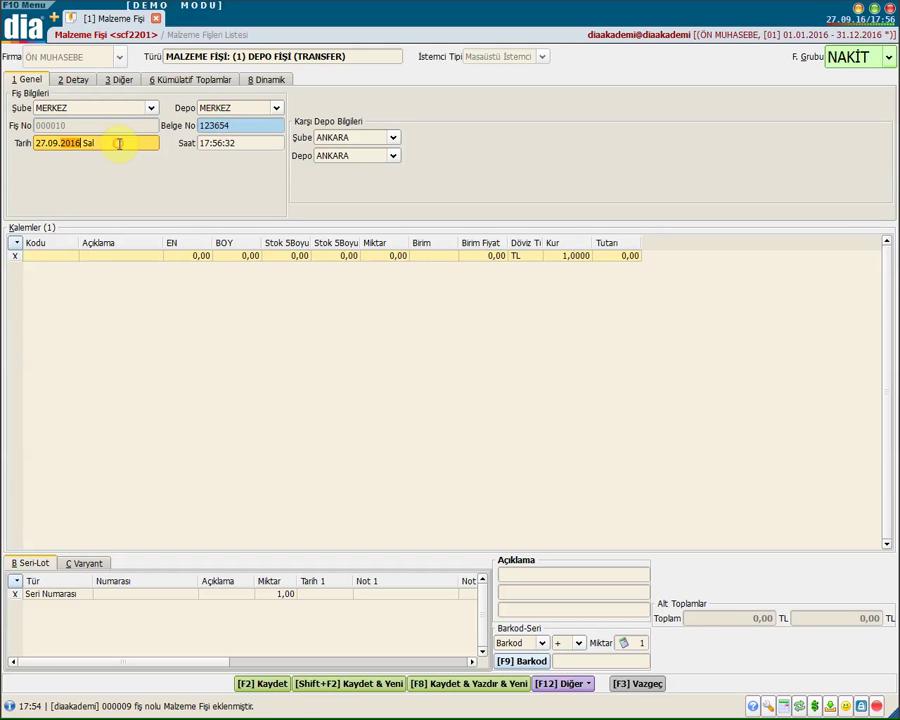
left_click(256, 143)
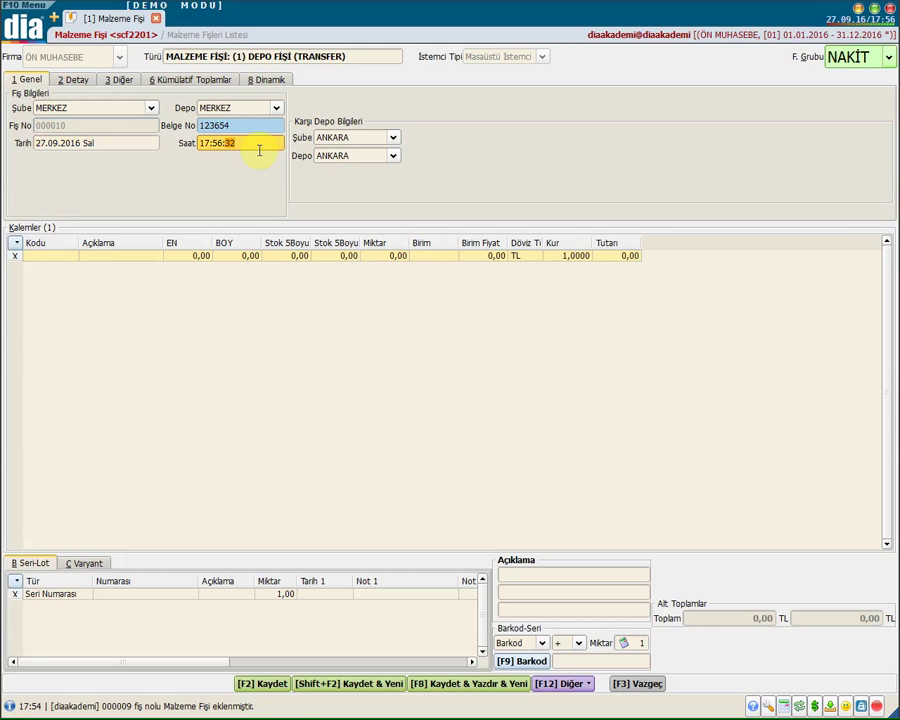
- Examine the slip's detail fields: authorization code, reporting currency options and linked task number
left_click(80, 82)
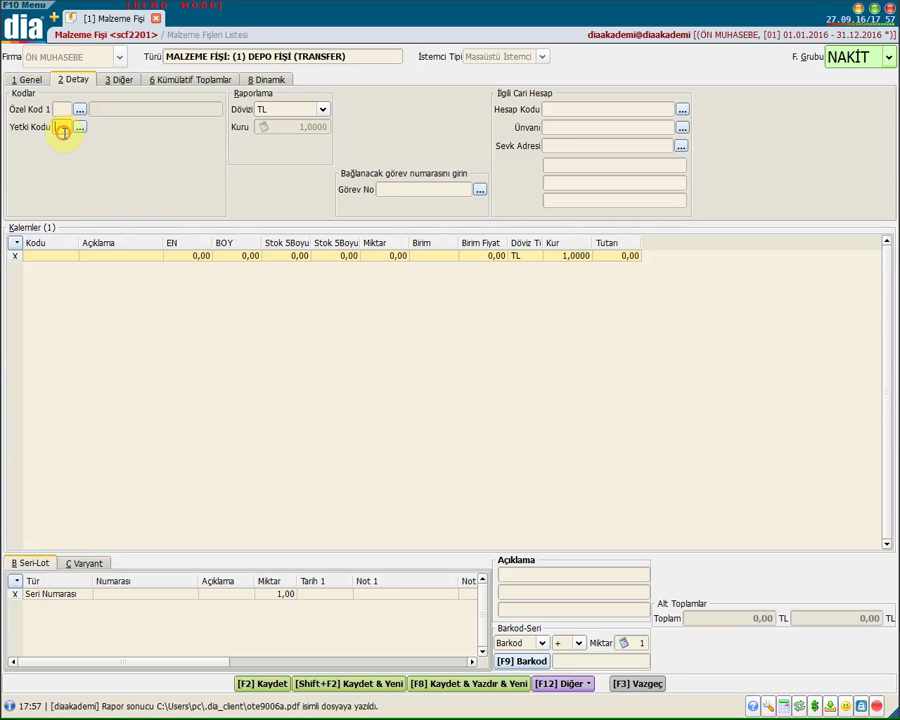
left_click(64, 129)
left_click(293, 110)
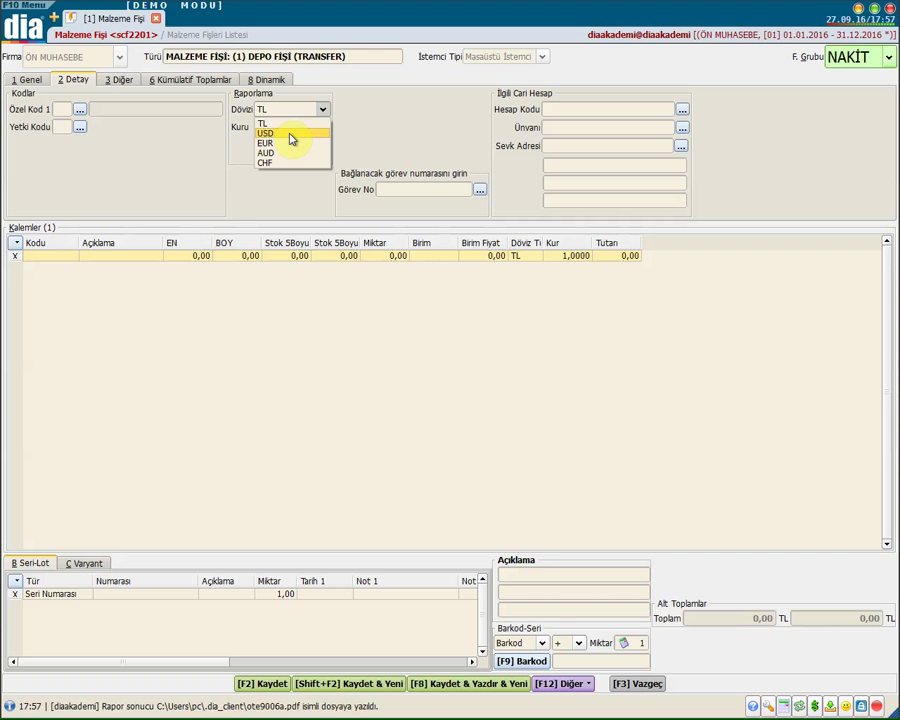
left_click(349, 118)
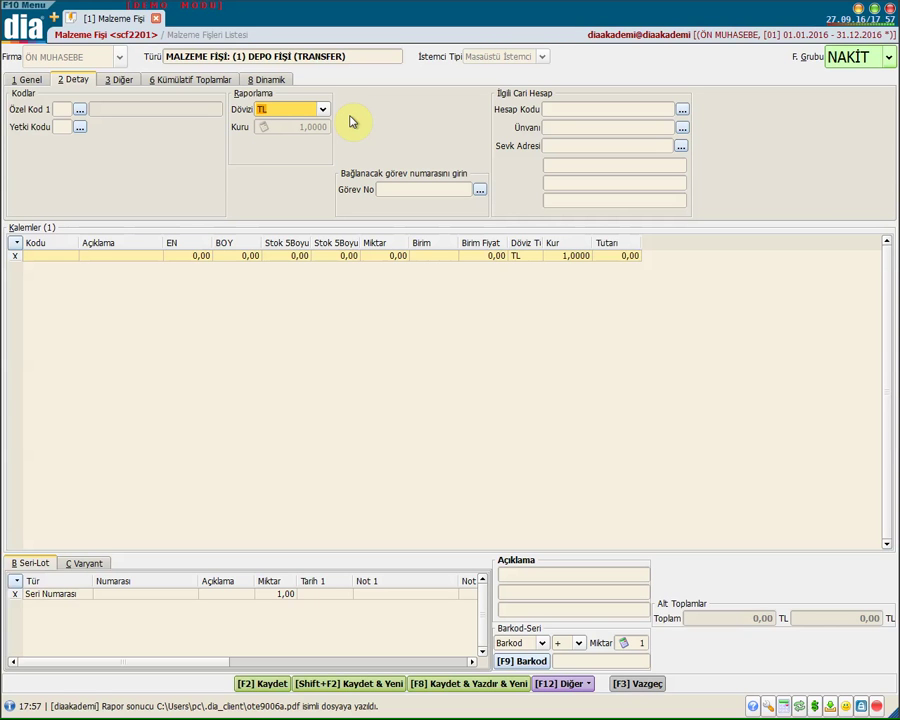
left_click(403, 188)
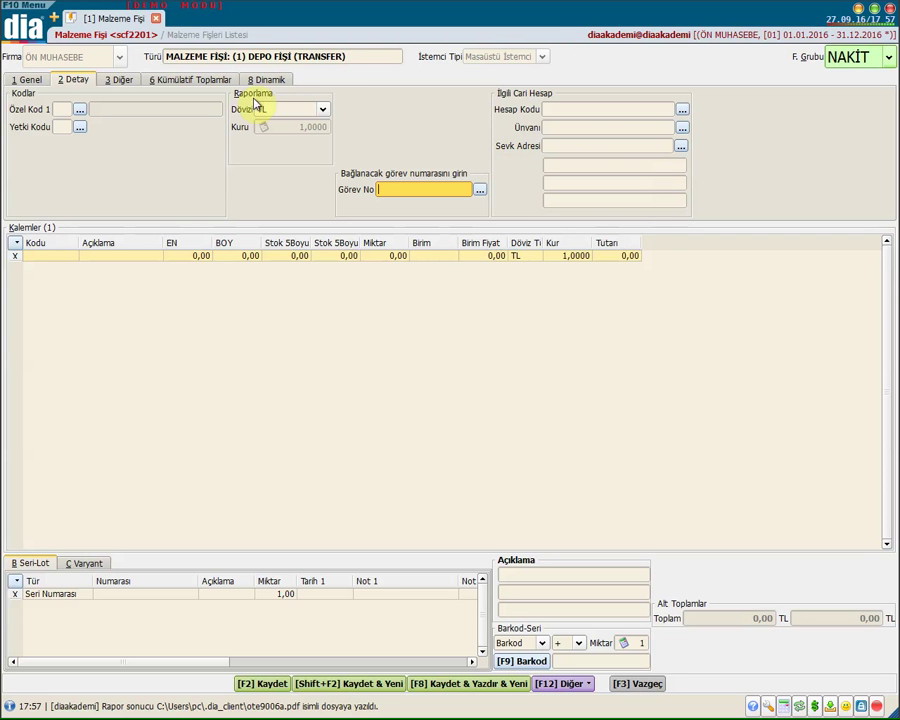
- Review the slip's price update, project and status options, cumulative totals and dynamic fields, and return to the general information
left_click(124, 82)
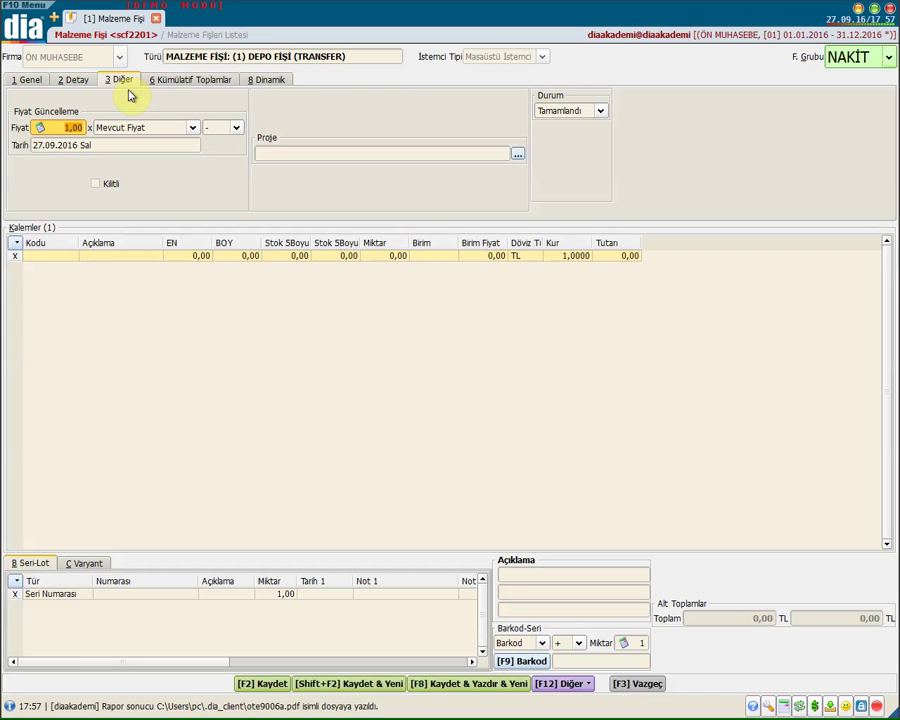
left_click(261, 153)
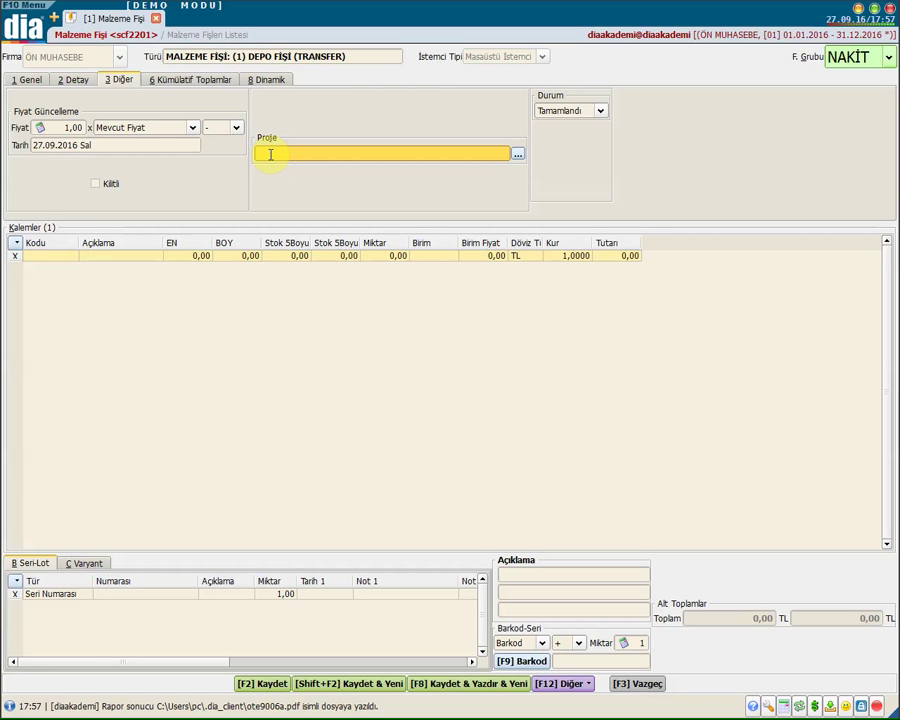
left_click(596, 108)
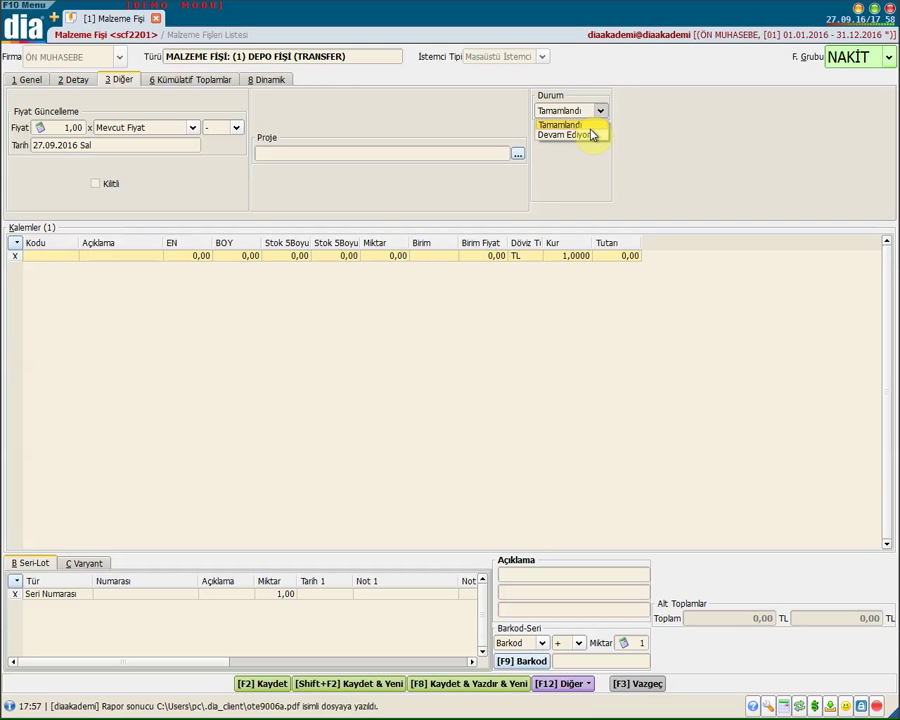
left_click(216, 86)
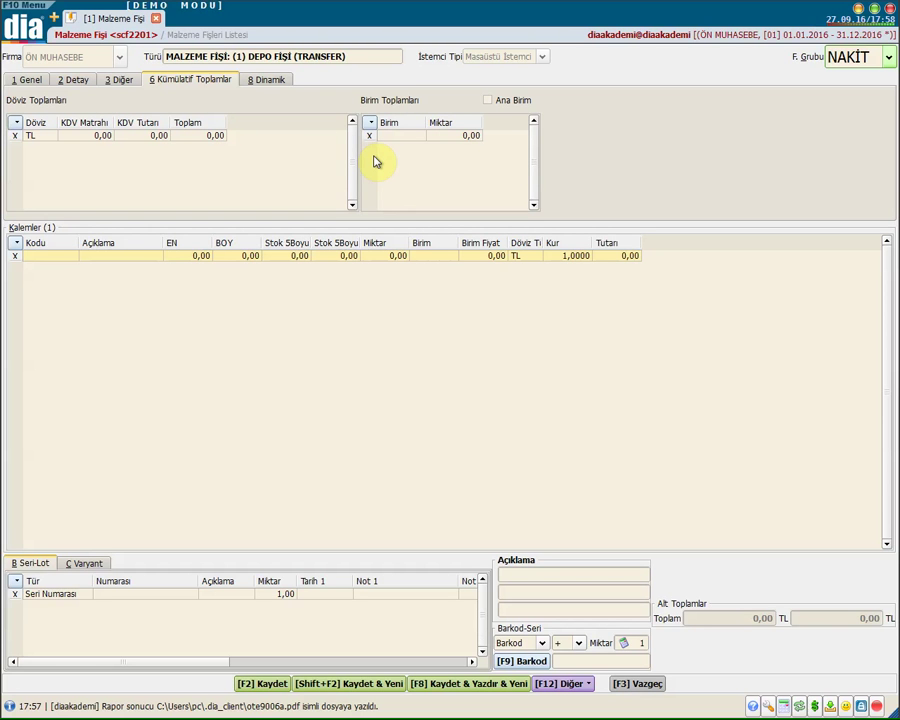
left_click(266, 80)
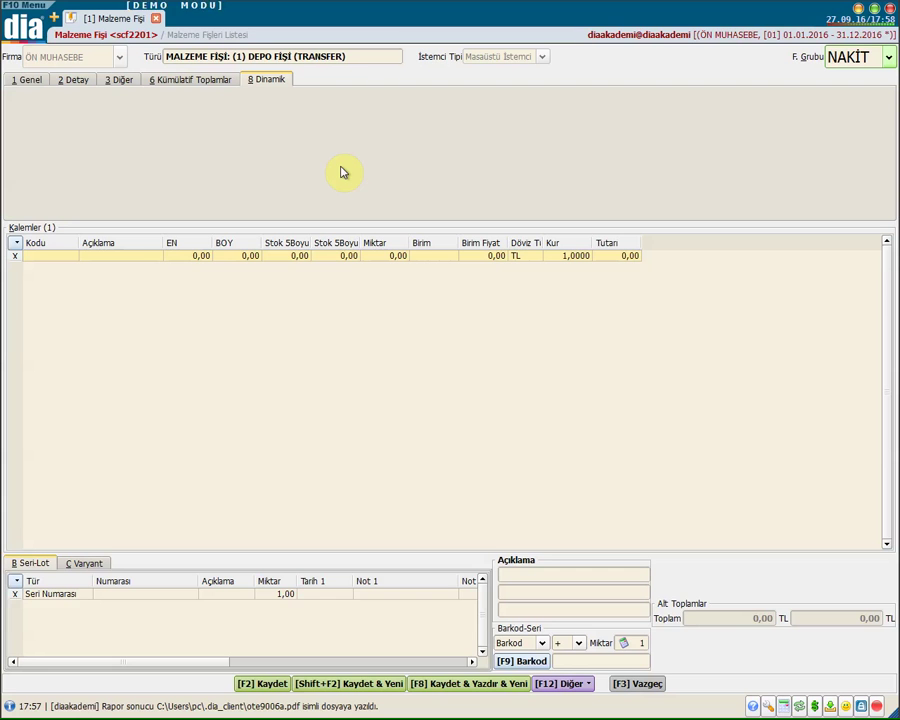
left_click(22, 80)
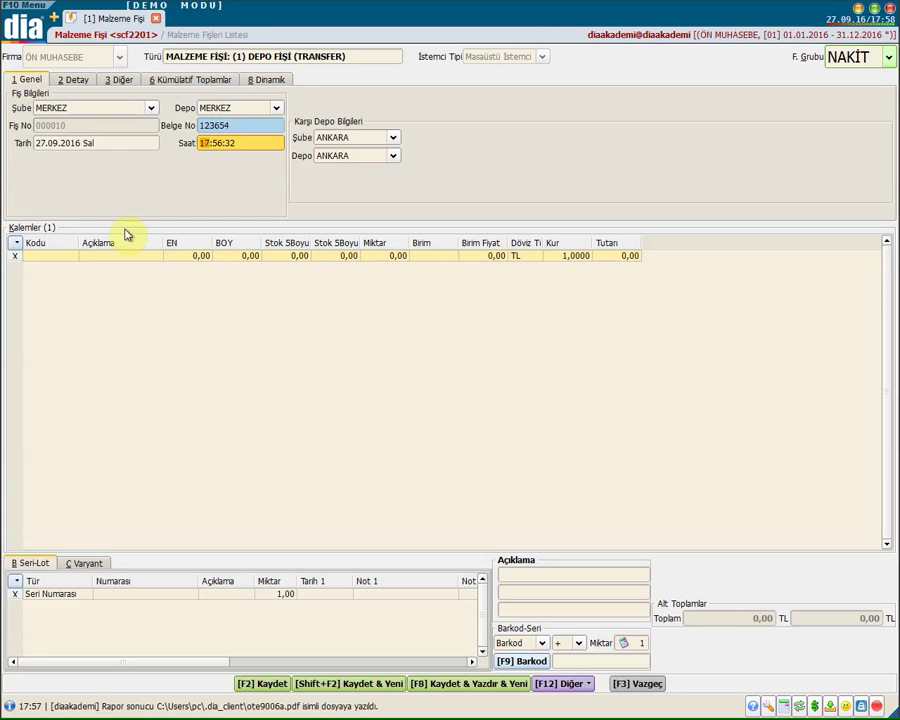
- Transfer the materials of the 21.09.2016 YURT YAPI MALZEMELERİ purchase invoice into the slip's lines
left_click(64, 255)
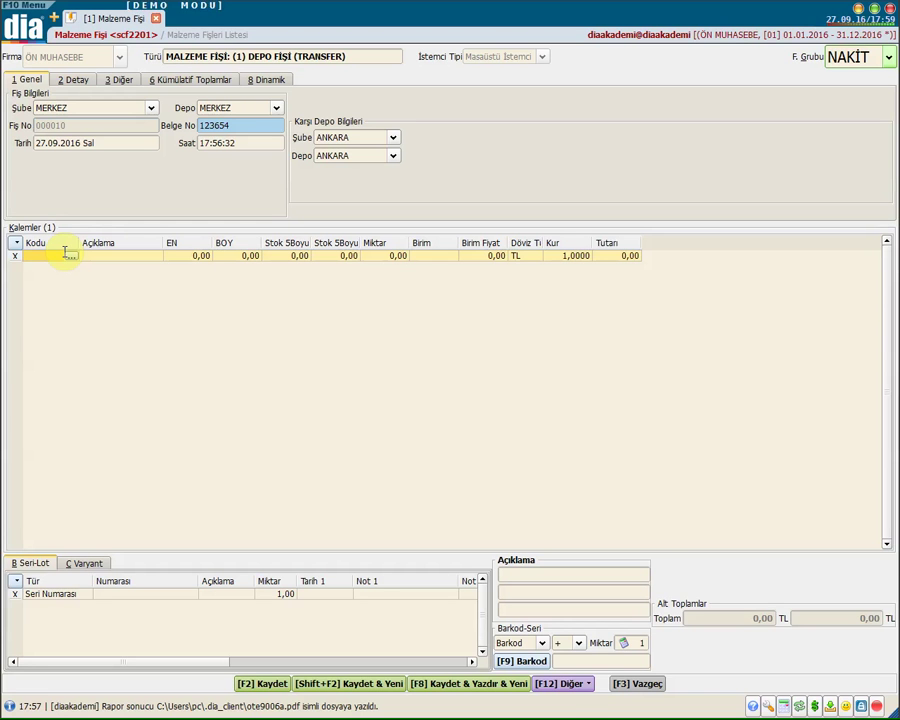
left_click(564, 684)
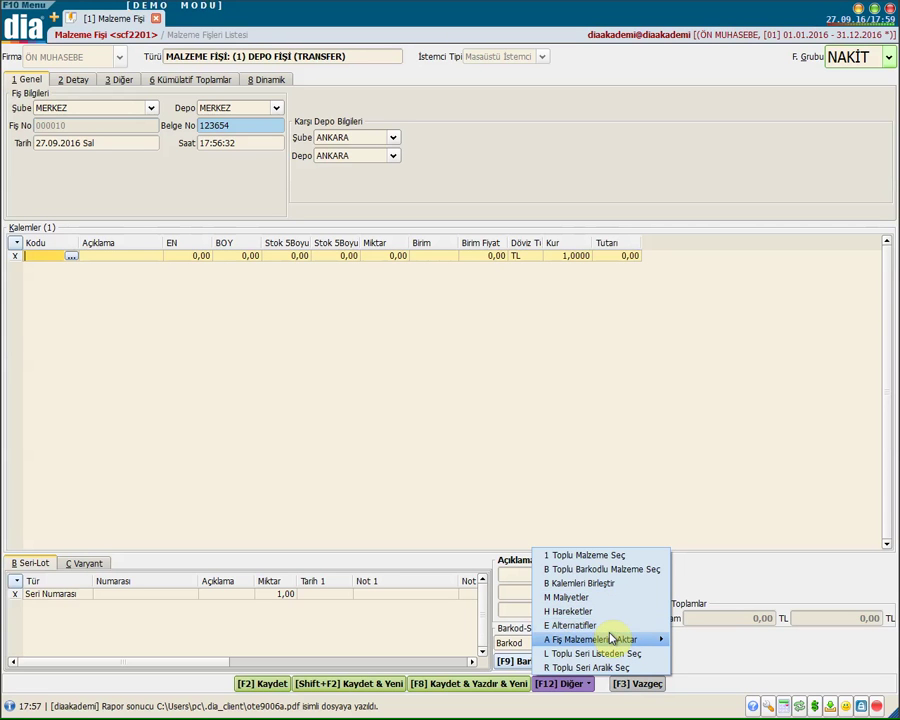
mouse_move(615, 641)
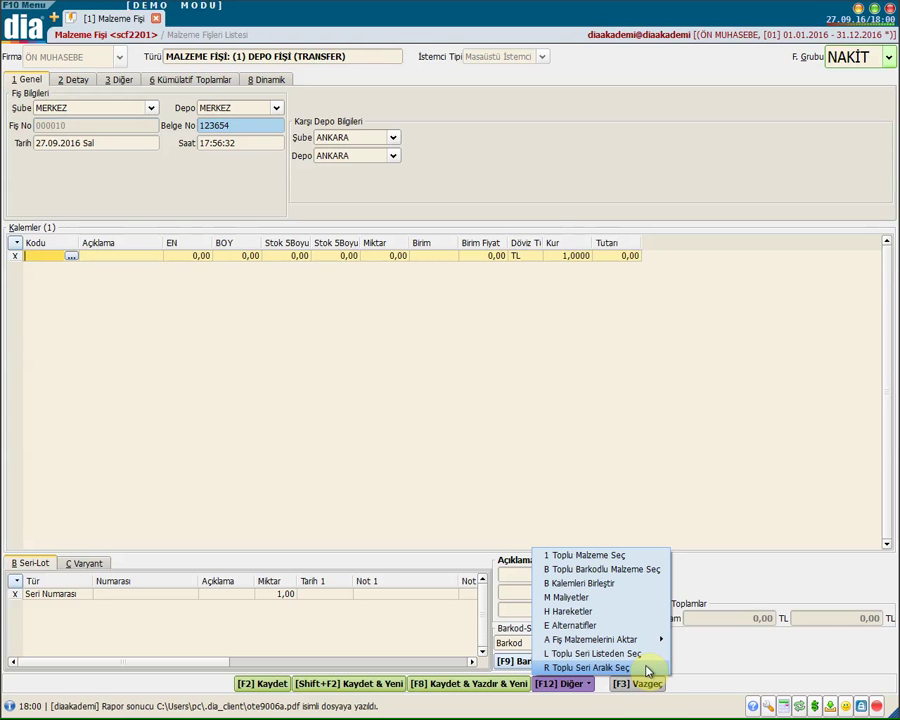
mouse_move(656, 641)
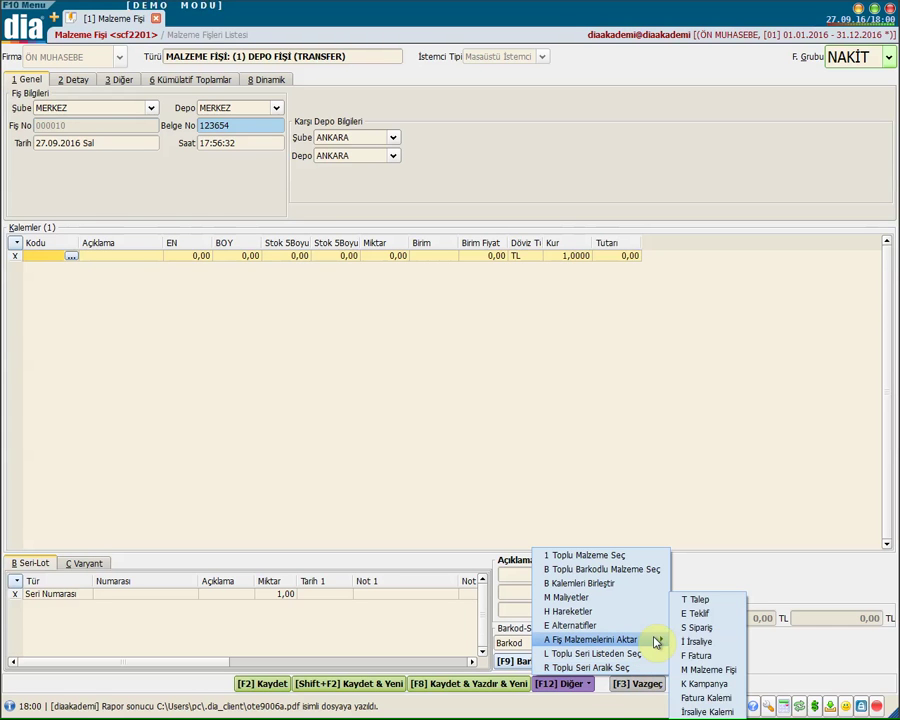
left_click(705, 655)
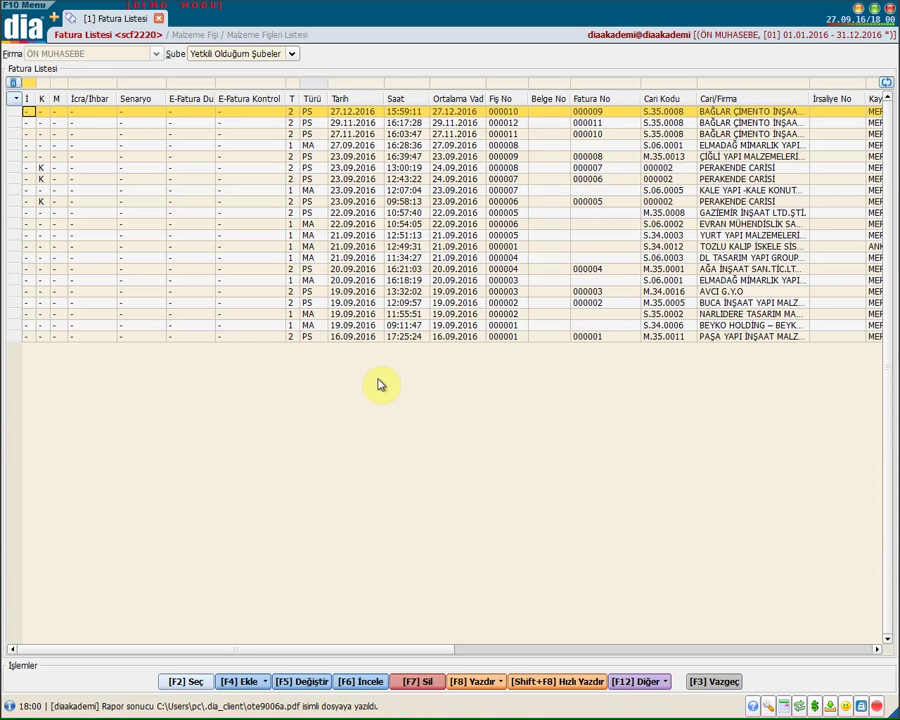
left_click(702, 235)
key("space")
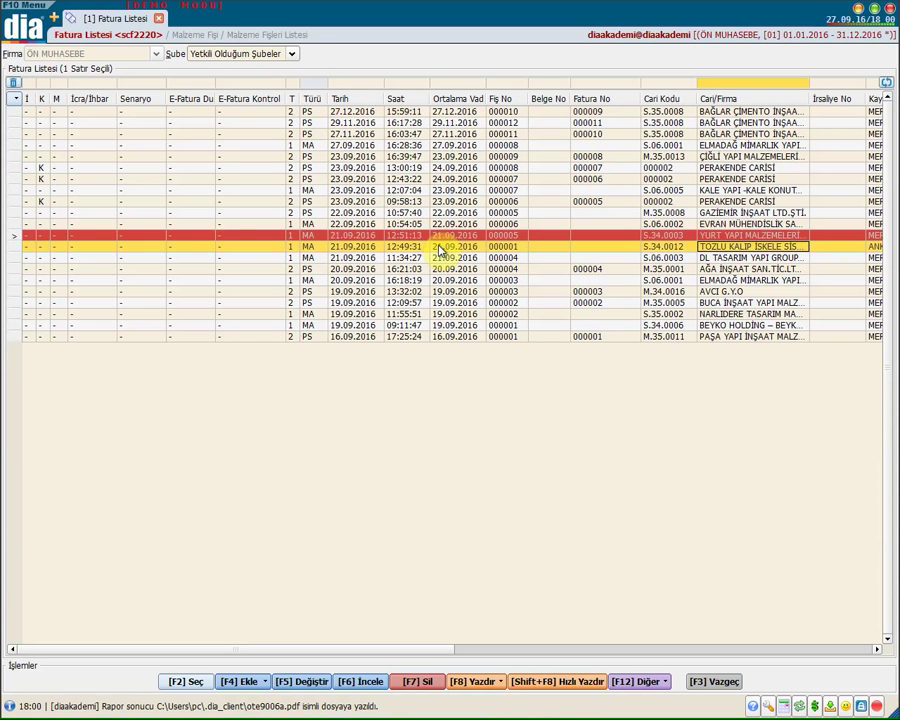
left_click(17, 245)
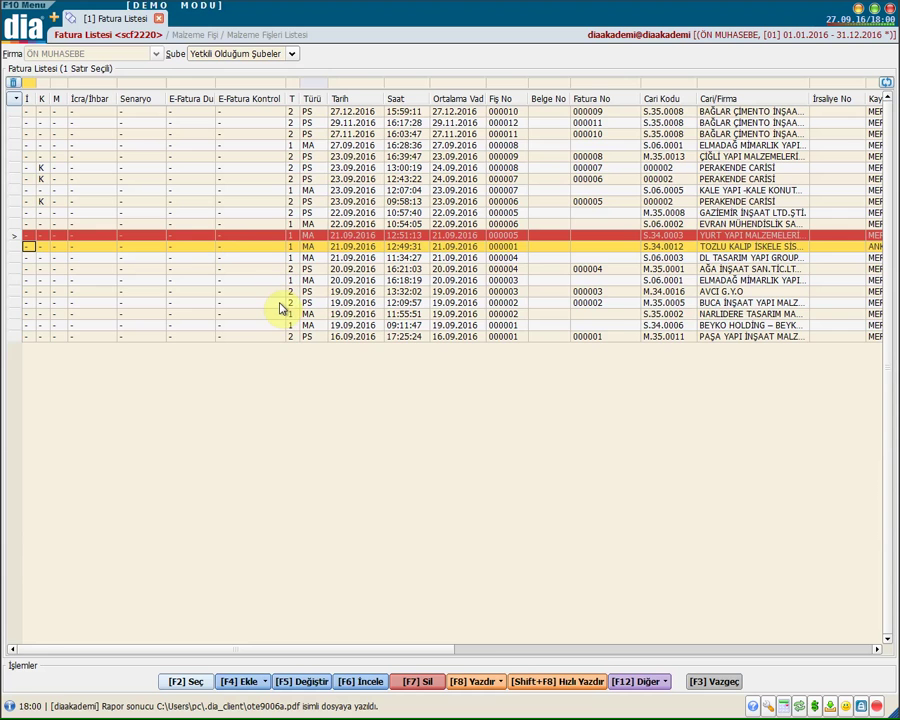
key("F2")
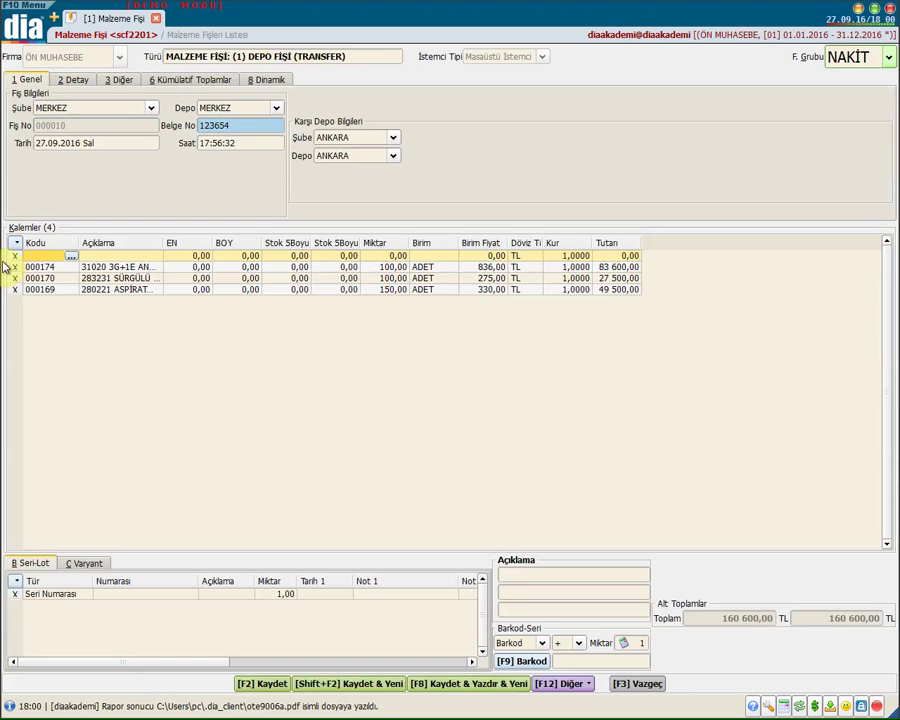
- Delete the empty first line and set the quantity of material 000169 to 200
left_click(15, 256)
left_click(510, 384)
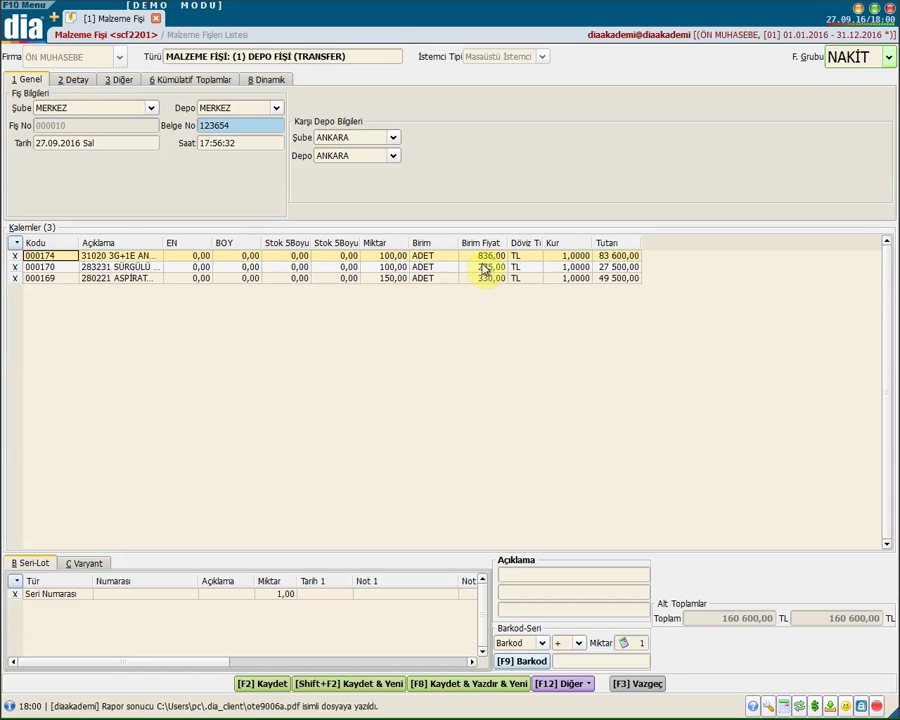
left_click(400, 280)
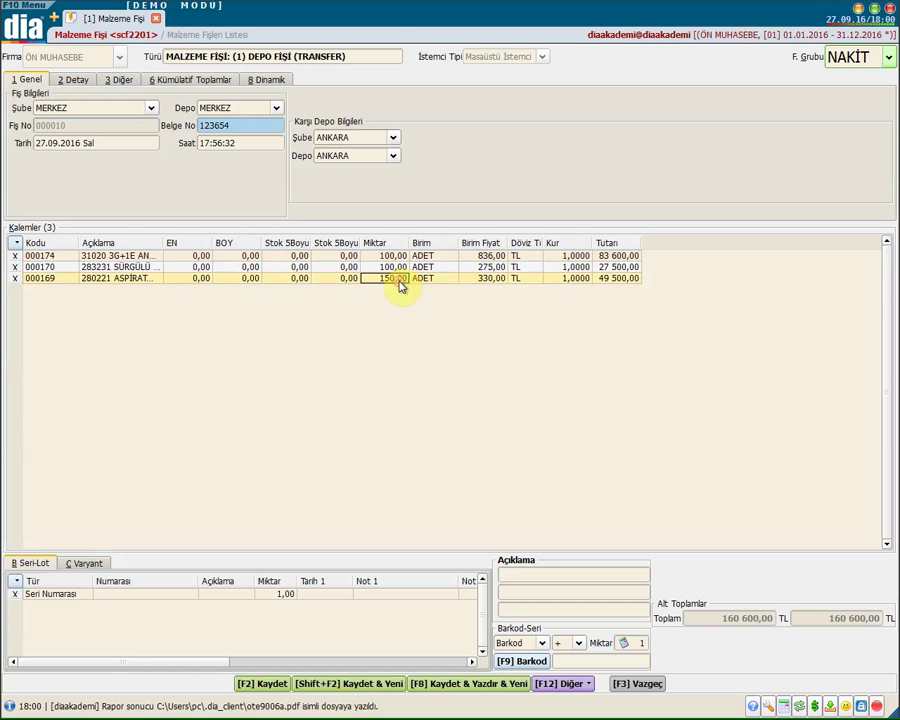
type("200")
key("Return")
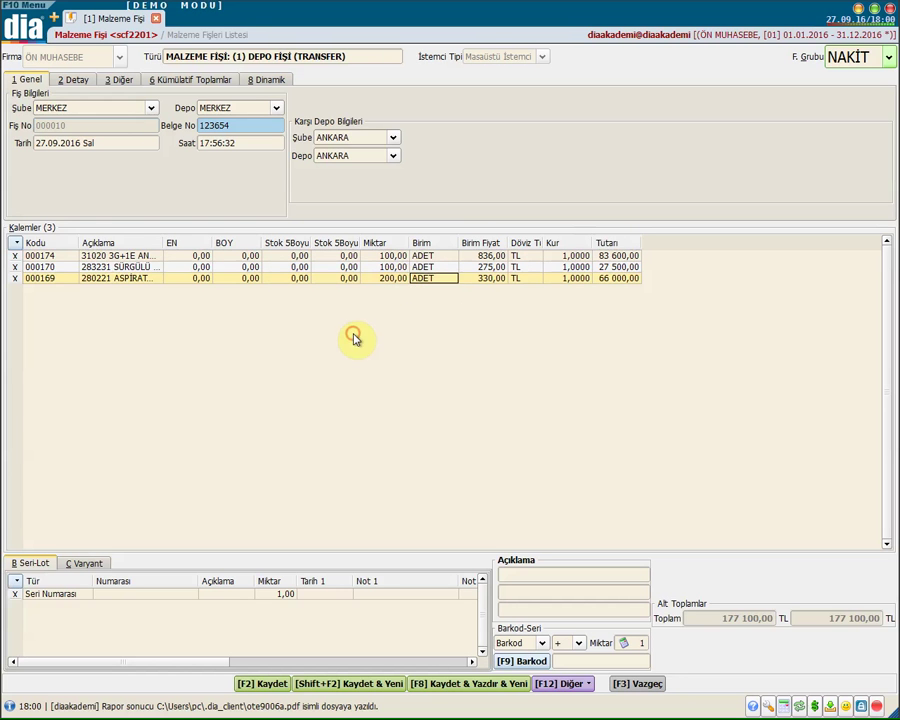
- Examine the Seri-Lot entries for materials 000170 and 000169, and the variant entries for 000169
left_click(125, 268)
left_click(133, 595)
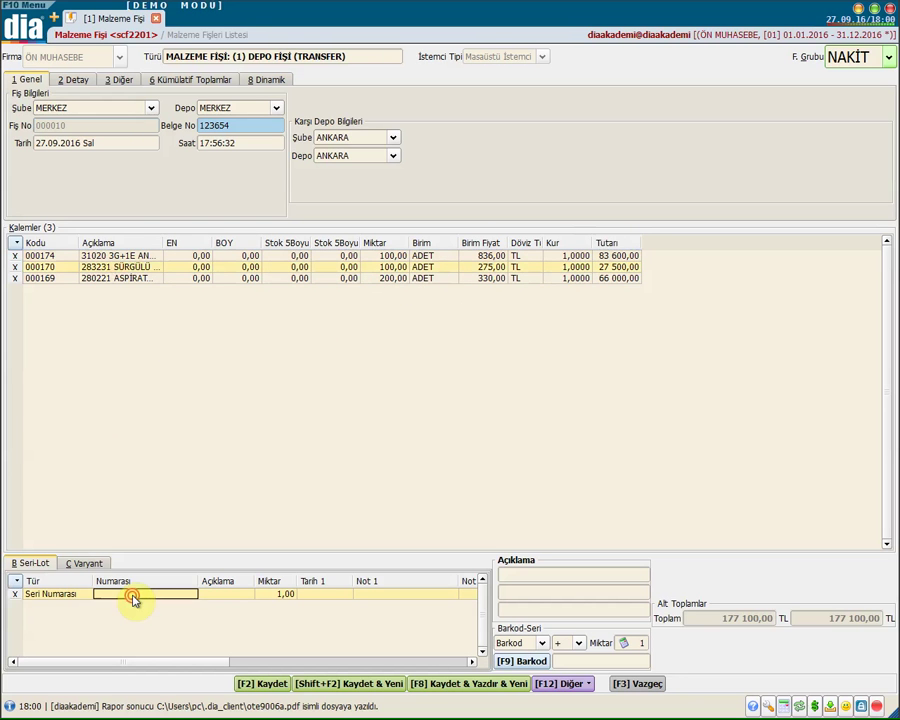
left_click(151, 278)
left_click(130, 596)
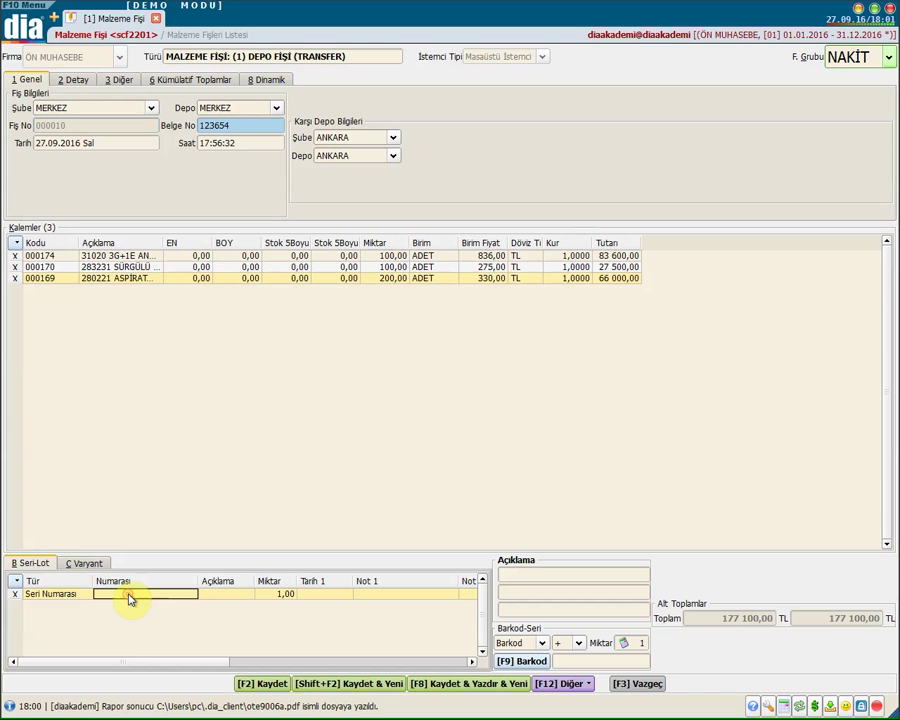
left_click(130, 598)
left_click(93, 563)
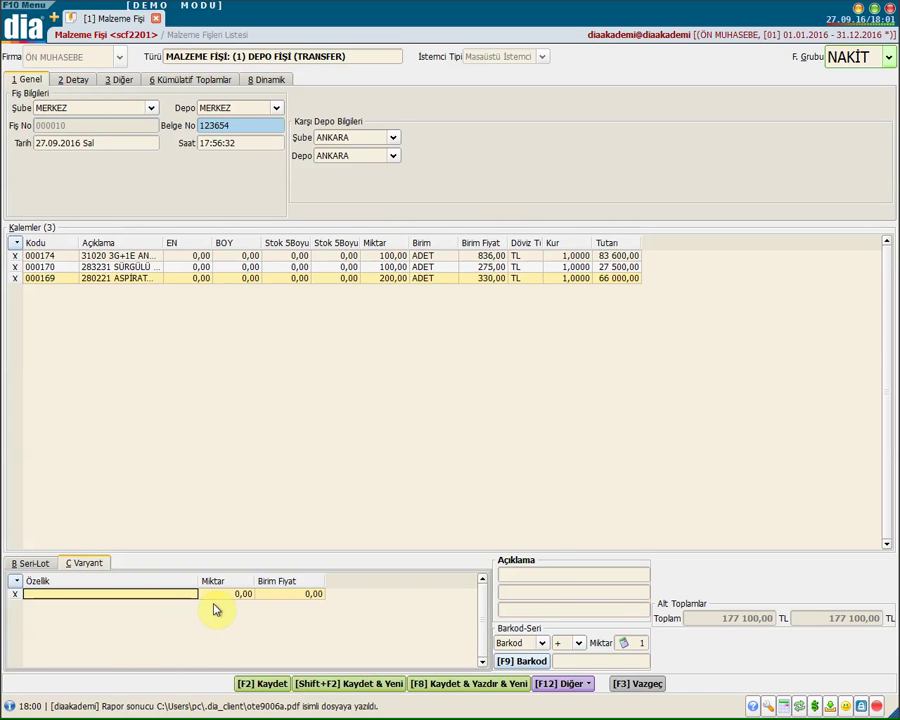
- Enter "Depo Transfer" as the slip's description, save the slip, and select it in the material slips list
left_click(547, 573)
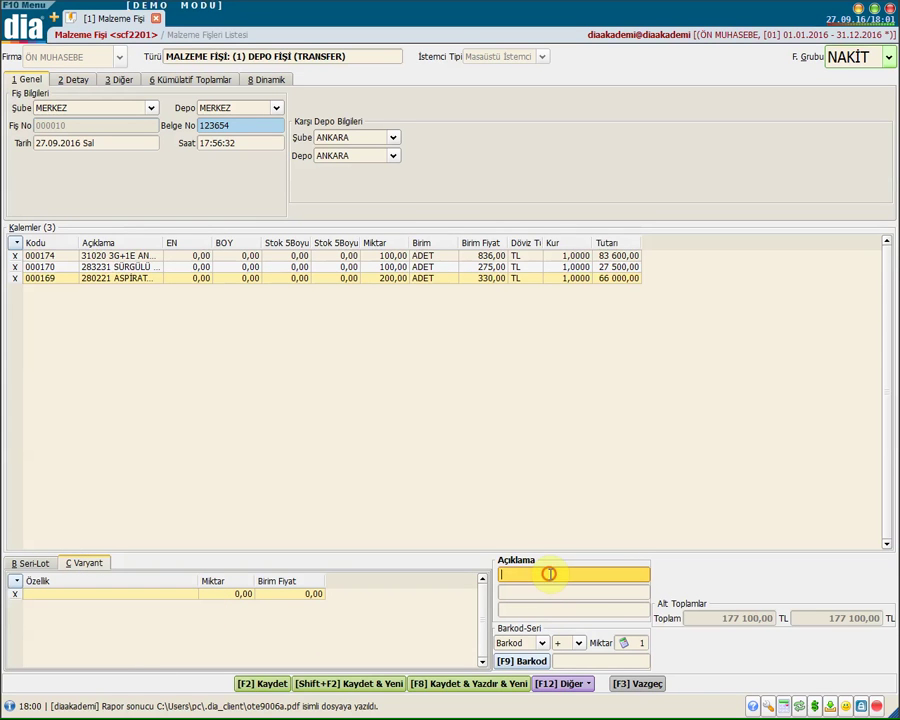
type("Depo Transfer")
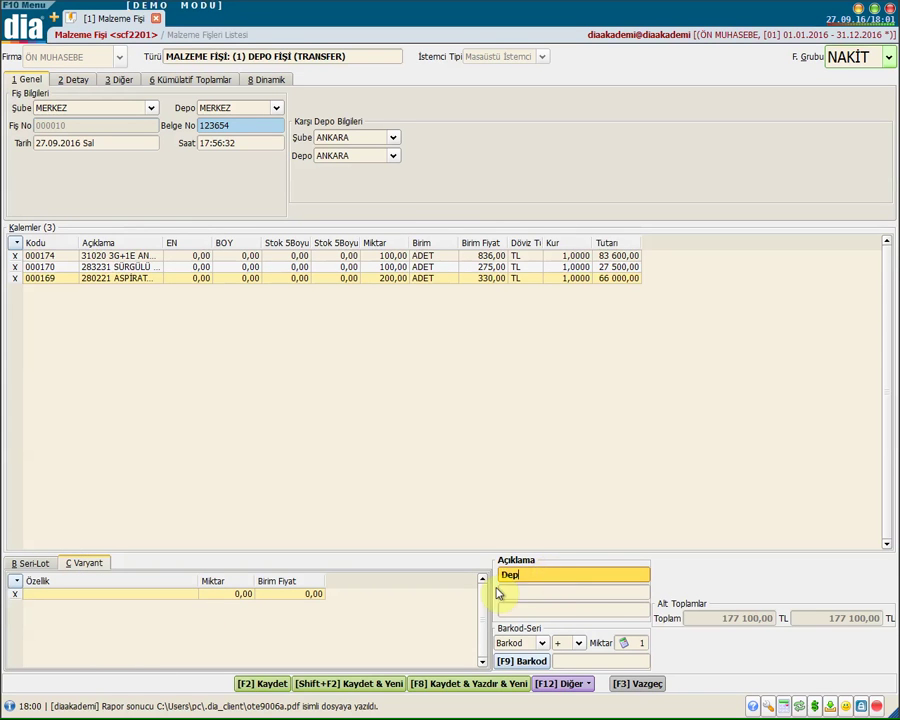
left_click(511, 596)
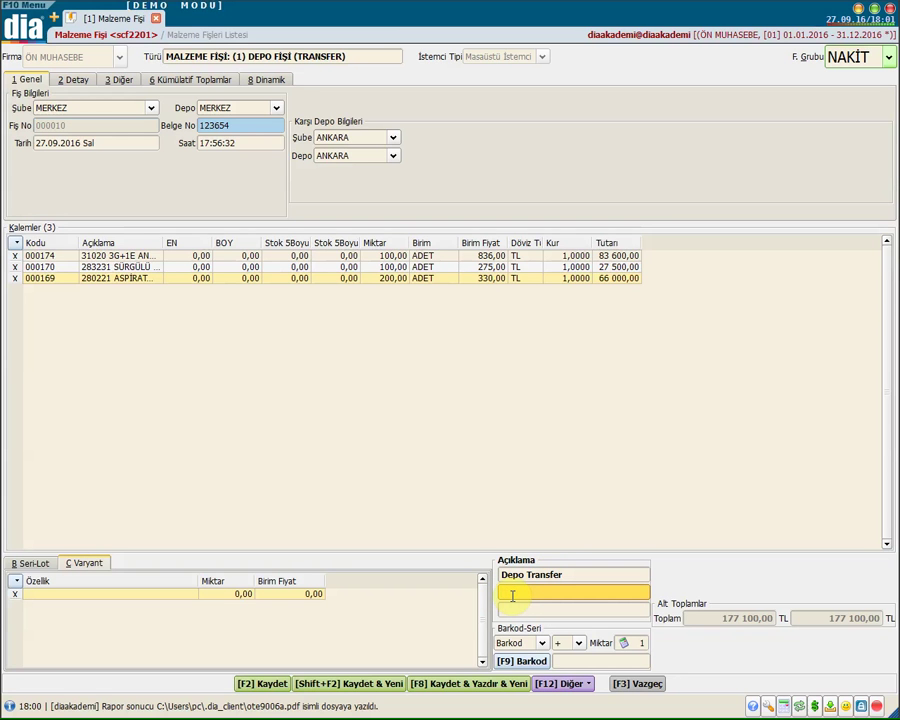
left_click(580, 660)
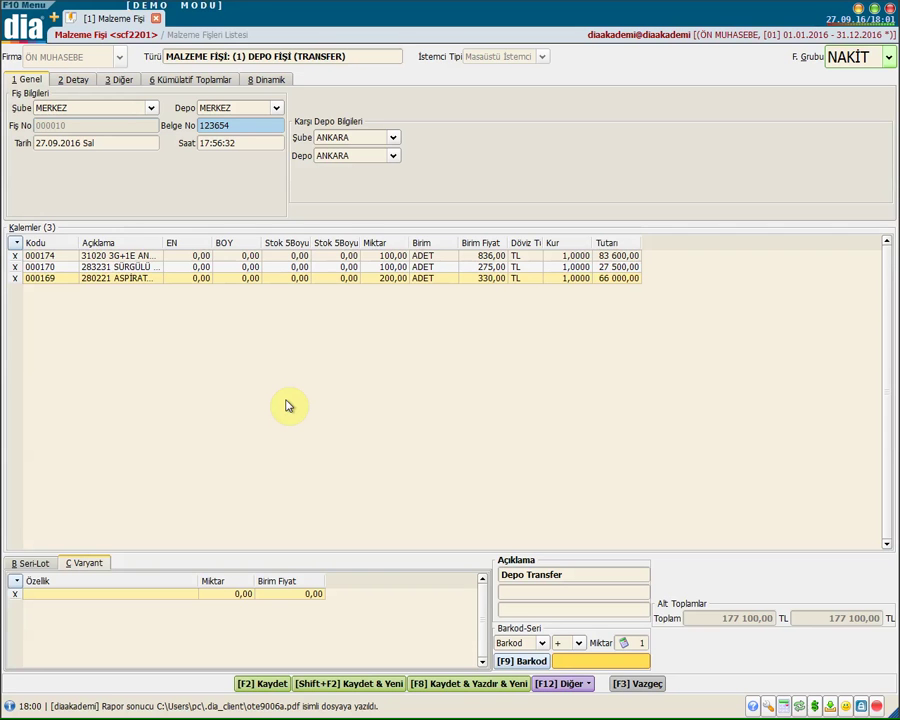
key("F2")
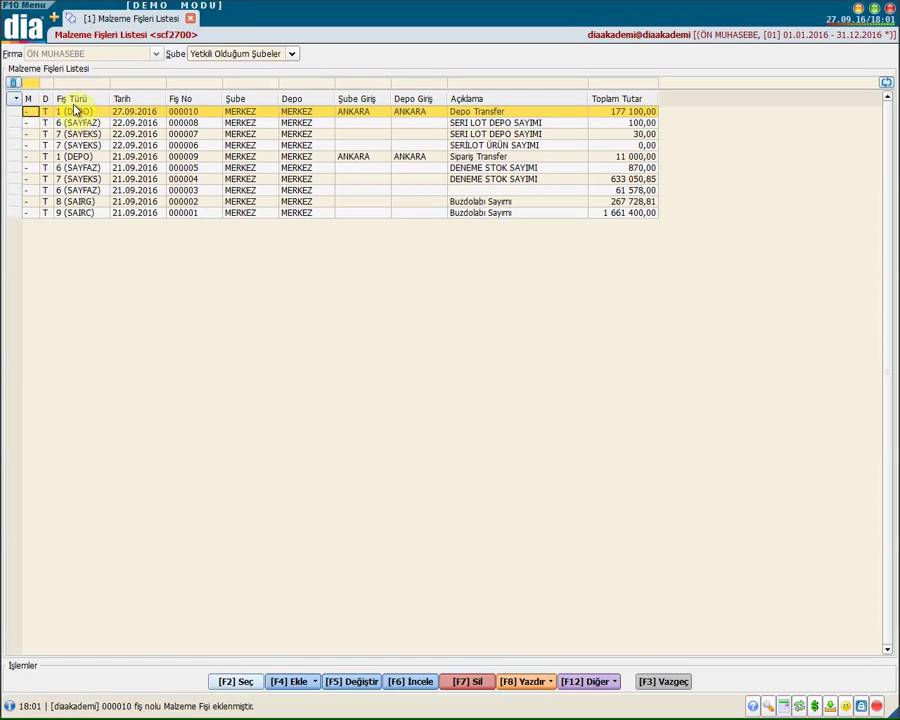
left_click(75, 111)
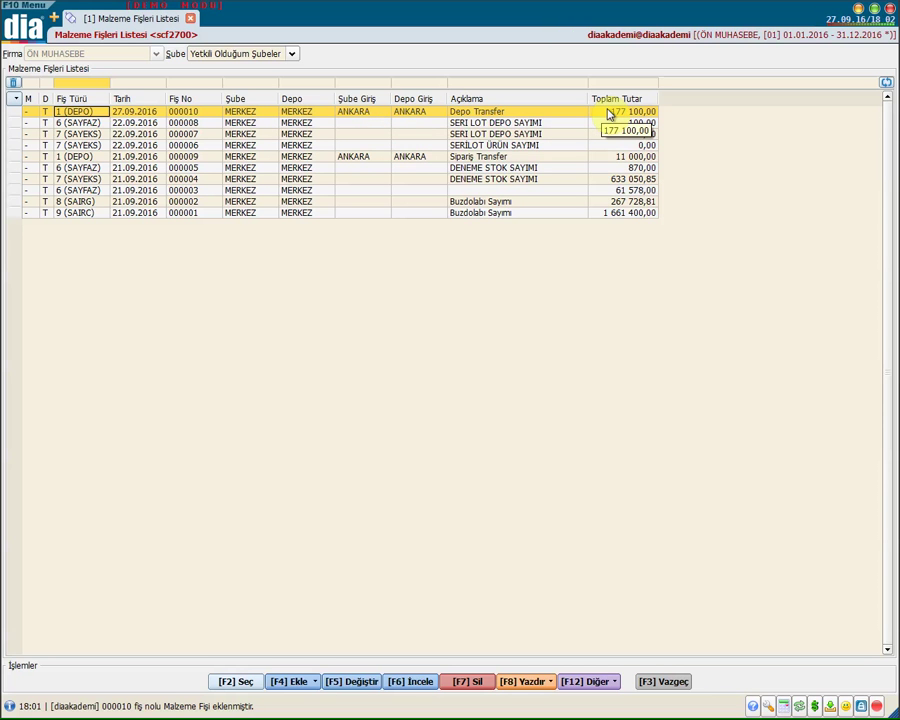
- Open the stock-material list alongside the slips list and filter it by card code 000170
left_click(125, 14)
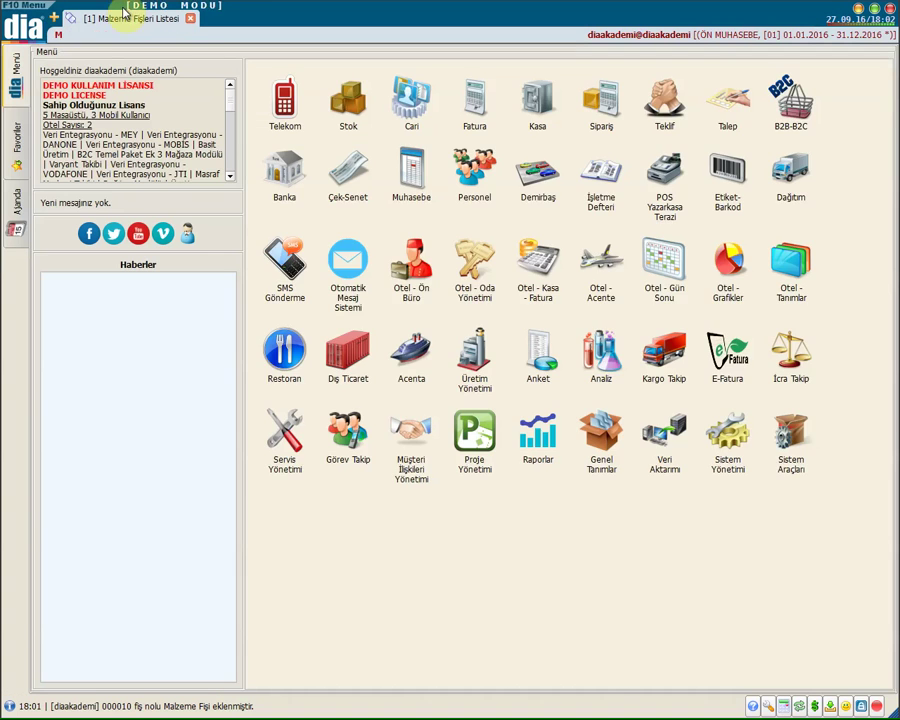
left_click(350, 110)
left_click(349, 112)
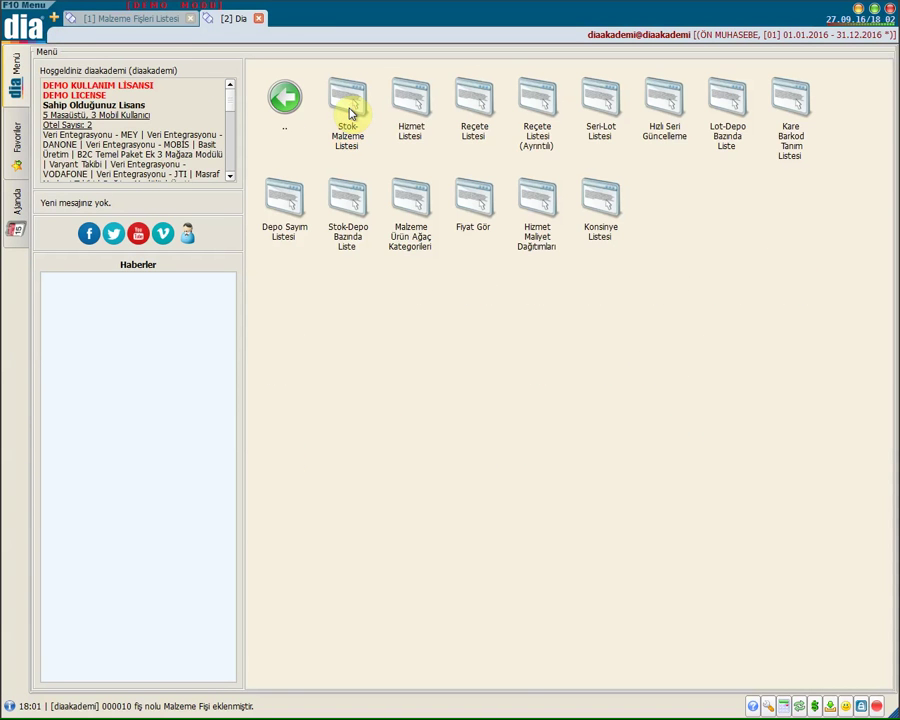
left_click(350, 113)
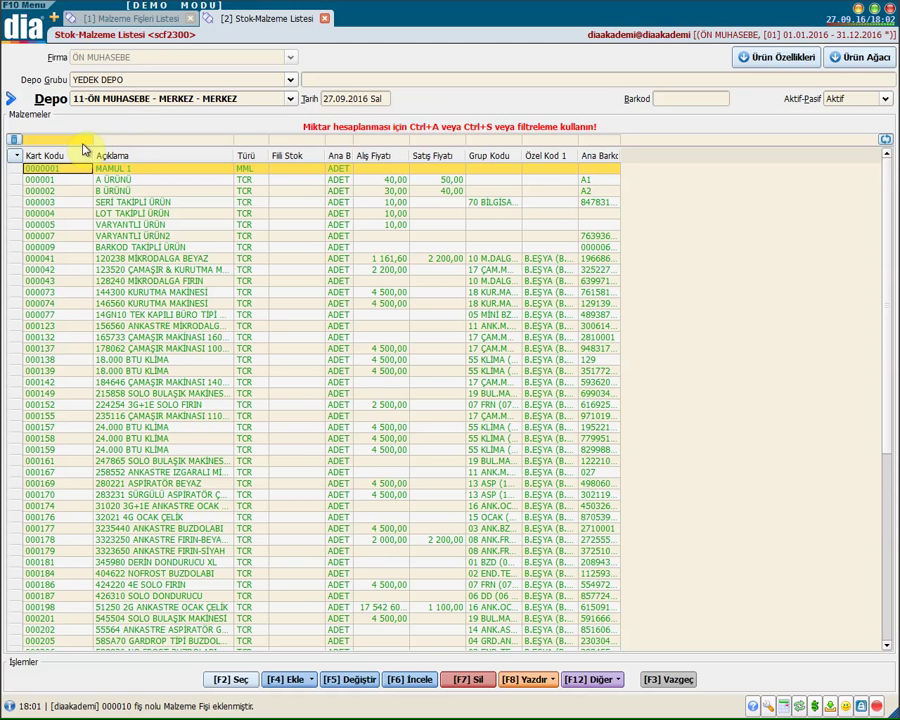
type("000170")
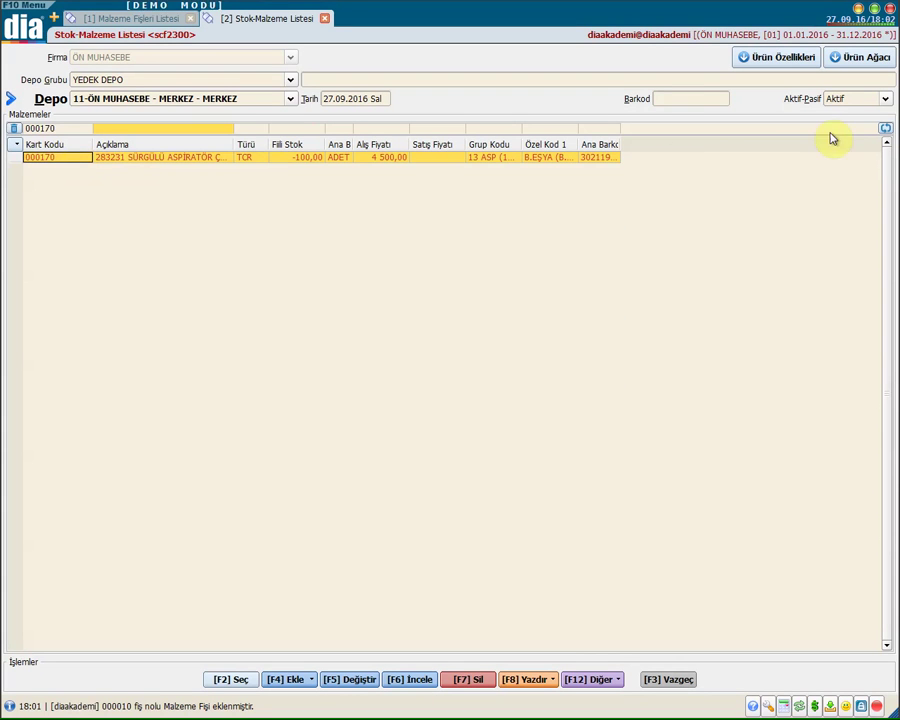
- Examine the material movements of 000170 in the MERKEZ warehouse and in the ÖN MUHASEBE - ANKARA - ANKARA warehouse
left_click(592, 679)
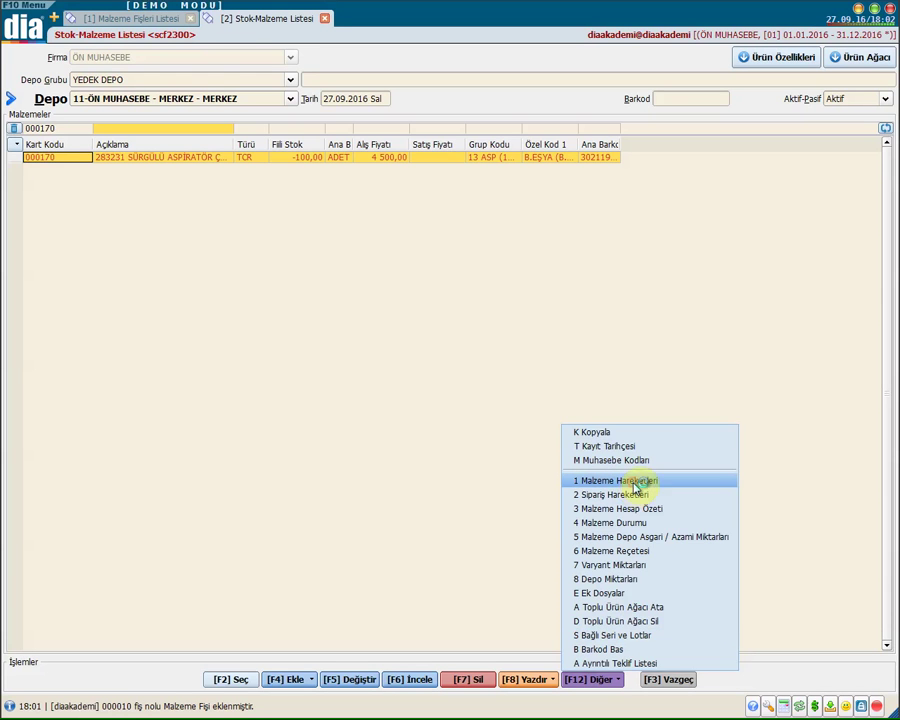
left_click(636, 484)
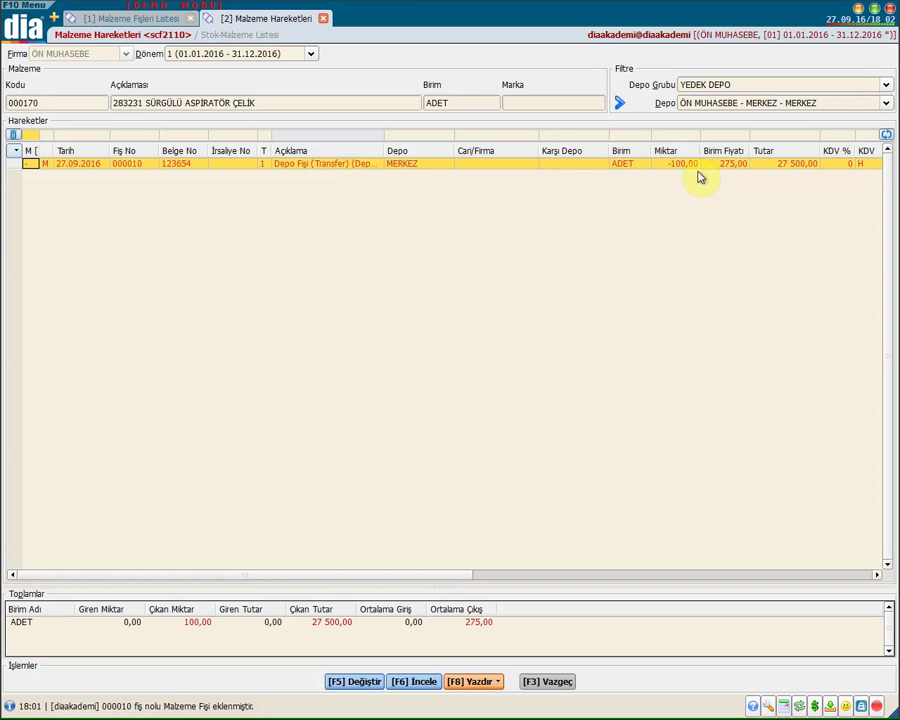
left_click(716, 104)
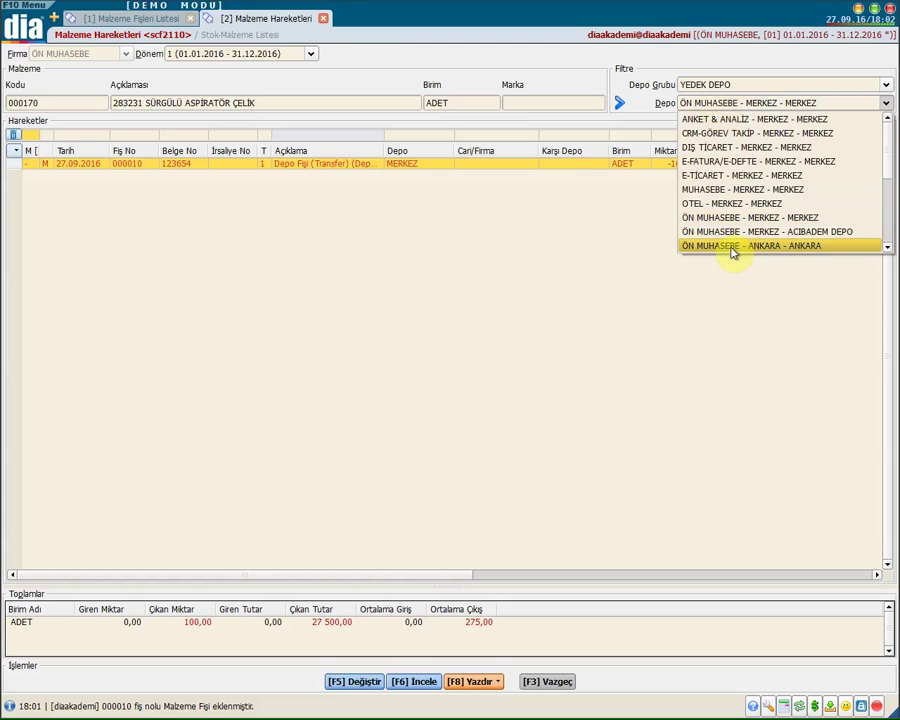
left_click(732, 248)
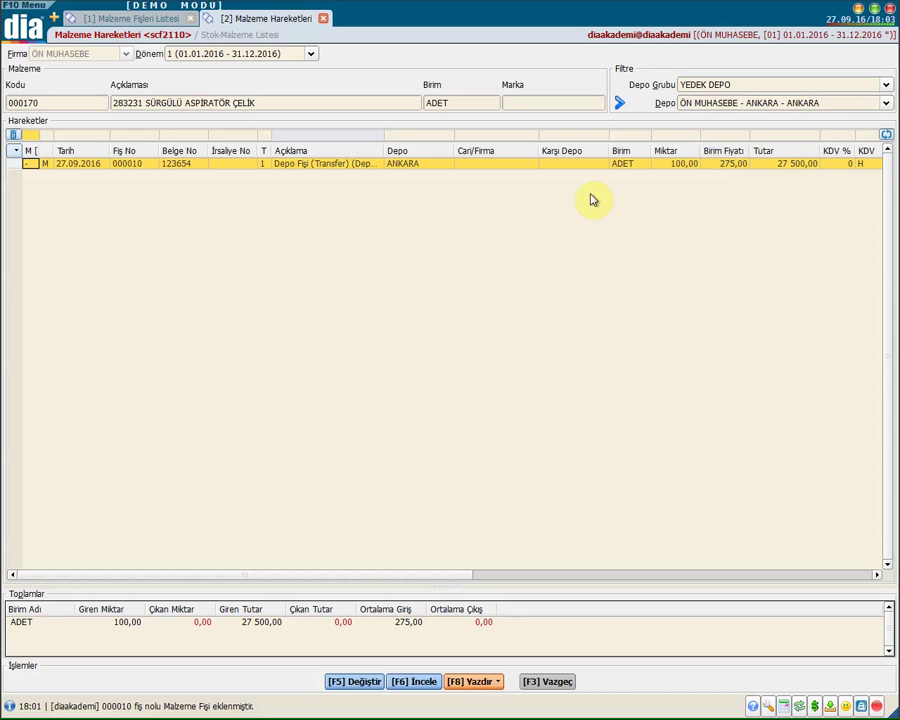
- Open the delivery note list from the invoice module and start a new Perakende Satış (2) delivery note
left_click(40, 20)
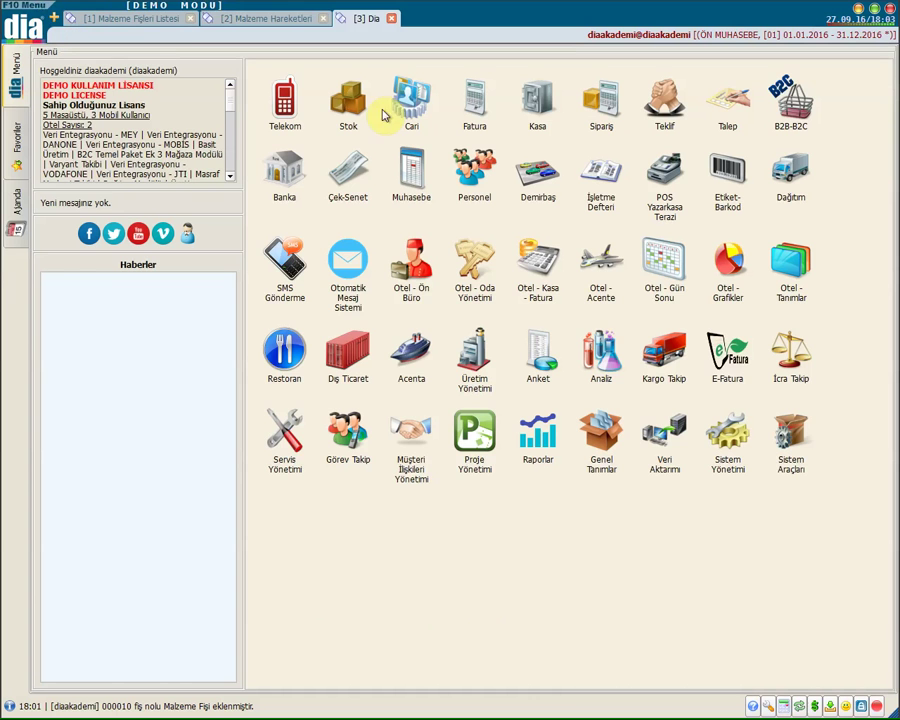
left_click(474, 104)
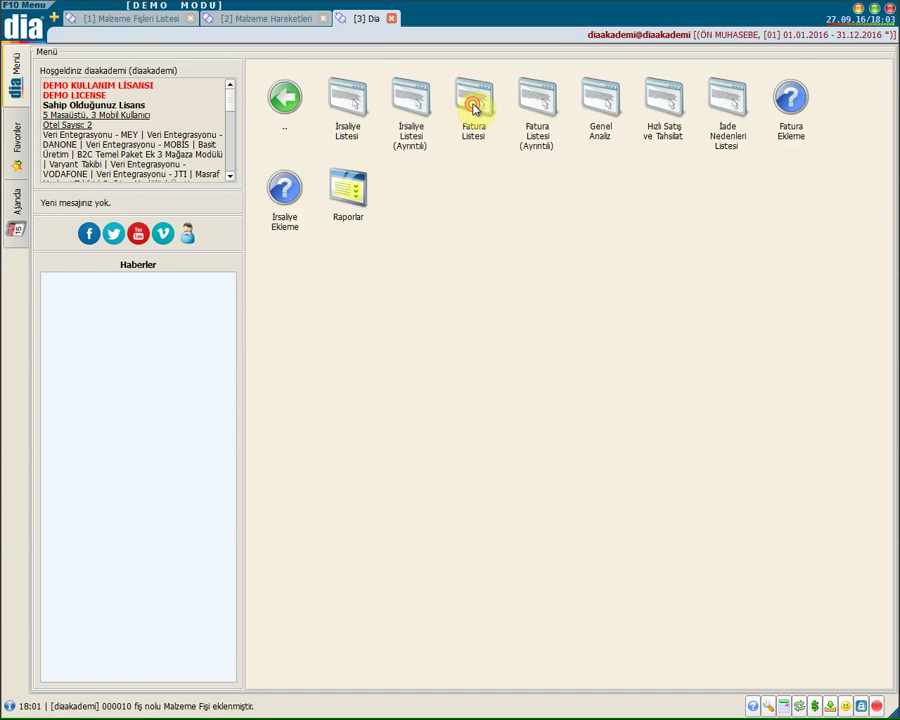
left_click(350, 108)
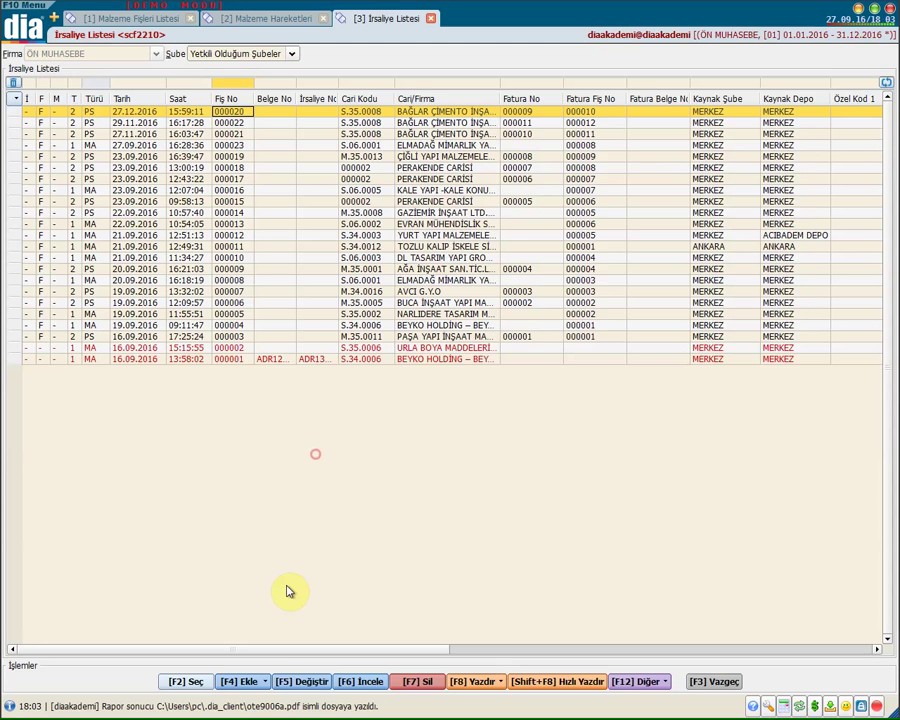
left_click(240, 678)
mouse_move(256, 655)
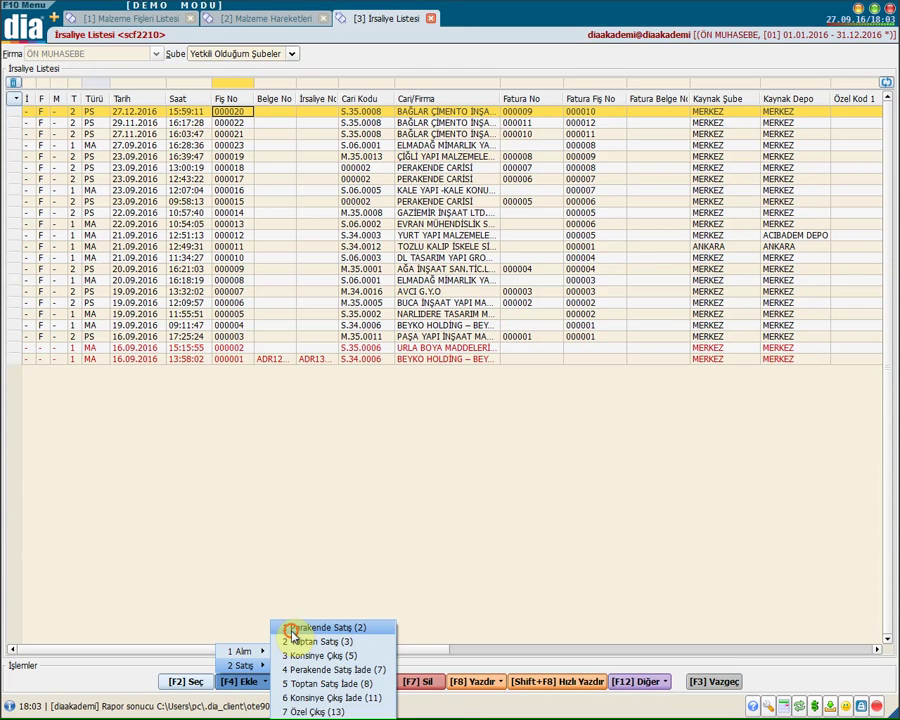
left_click(291, 630)
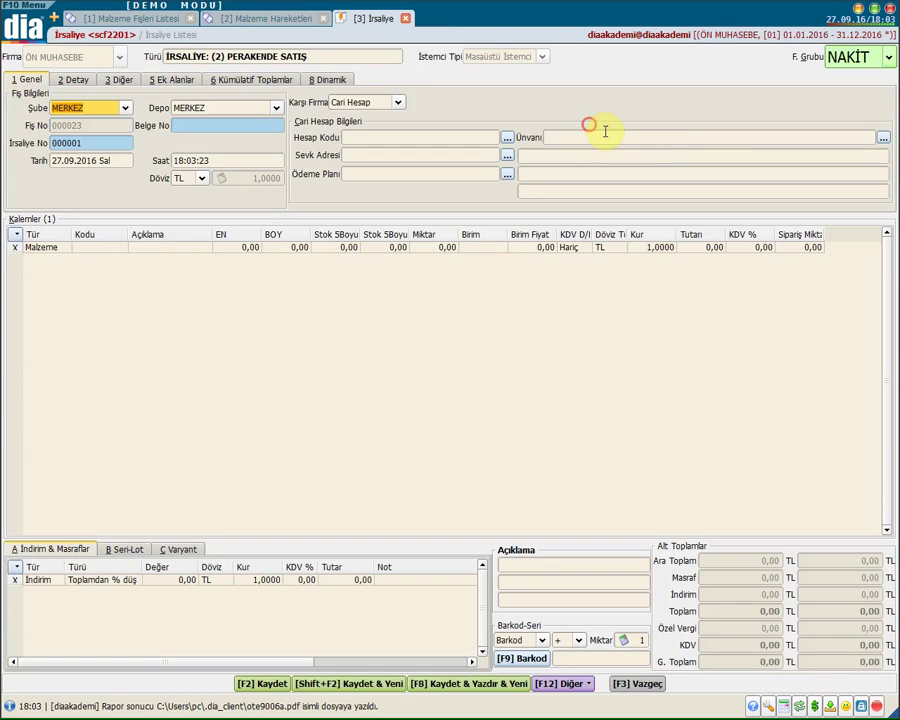
- Add material 000041, 120238 MİKRODALGA BEYAZ, to the delivery note's first line with a quantity of 5
left_click(666, 138)
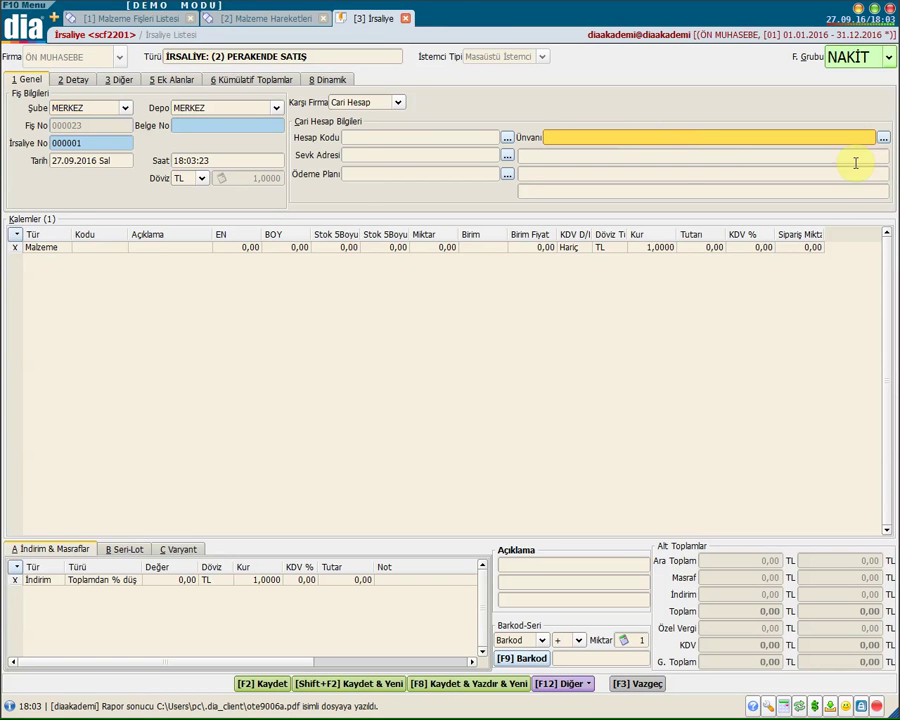
left_click(100, 247)
left_click(120, 247)
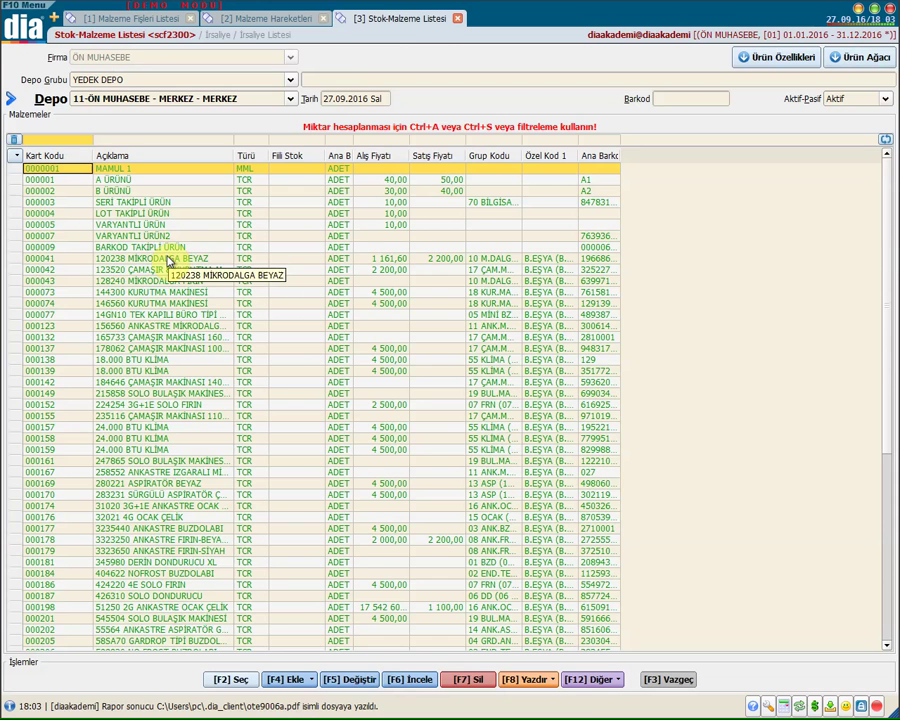
double_click(168, 259)
left_click(443, 253)
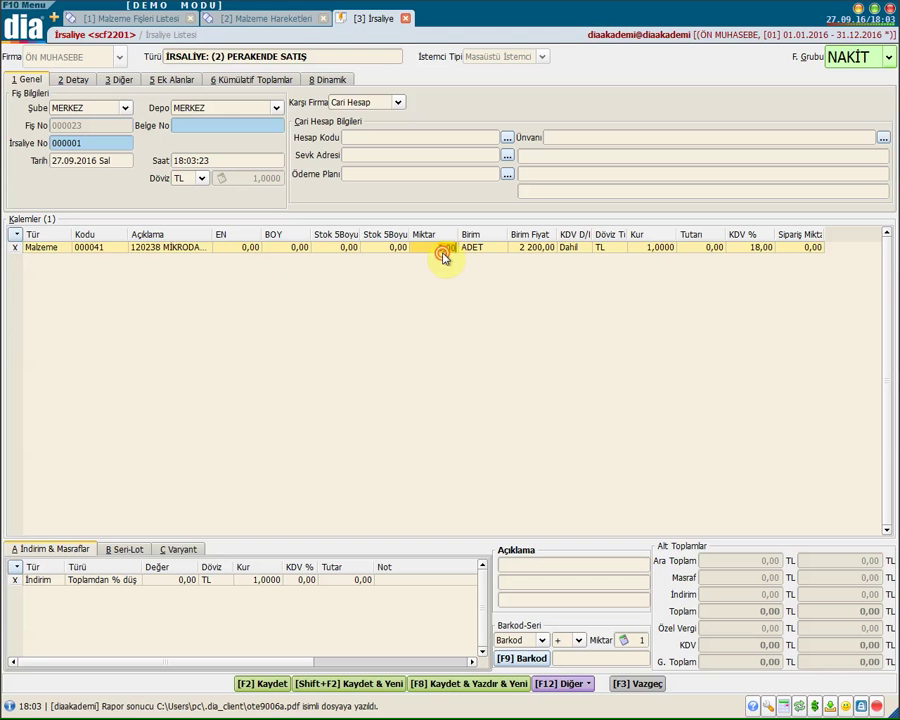
type("5")
key("Return")
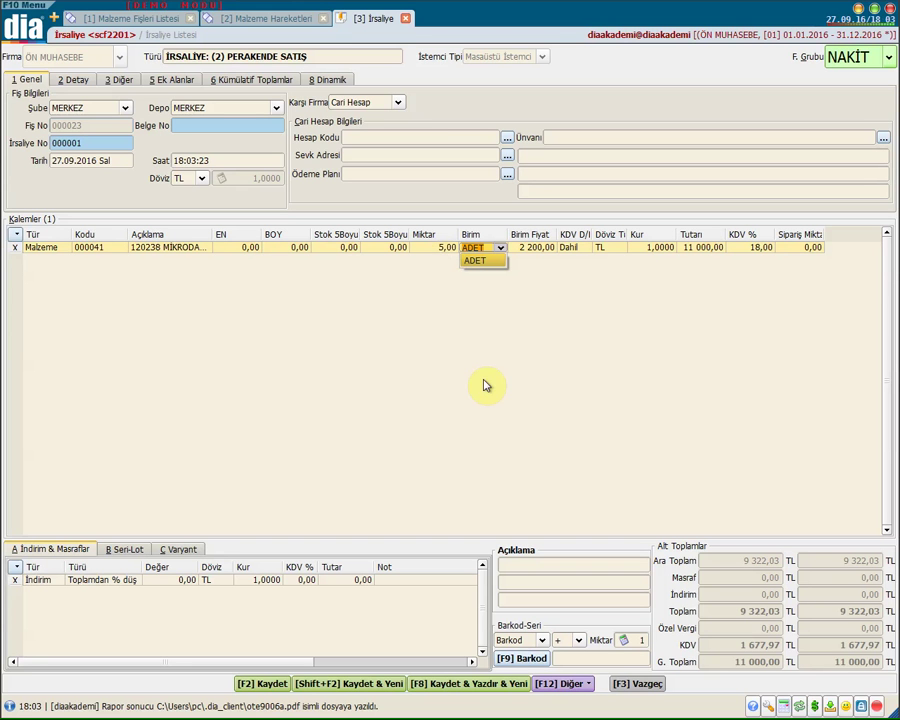
- Set the counter firm to Kendi Firmamız with branch and warehouse ANKARA, and accept updating the lines' counter warehouses
left_click(346, 102)
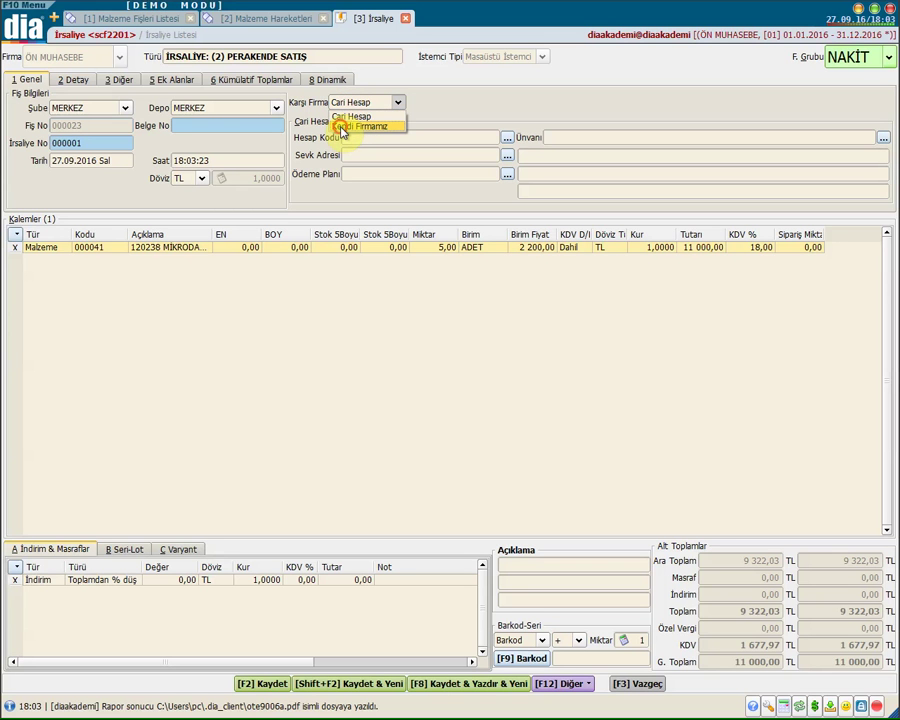
left_click(343, 128)
left_click(338, 155)
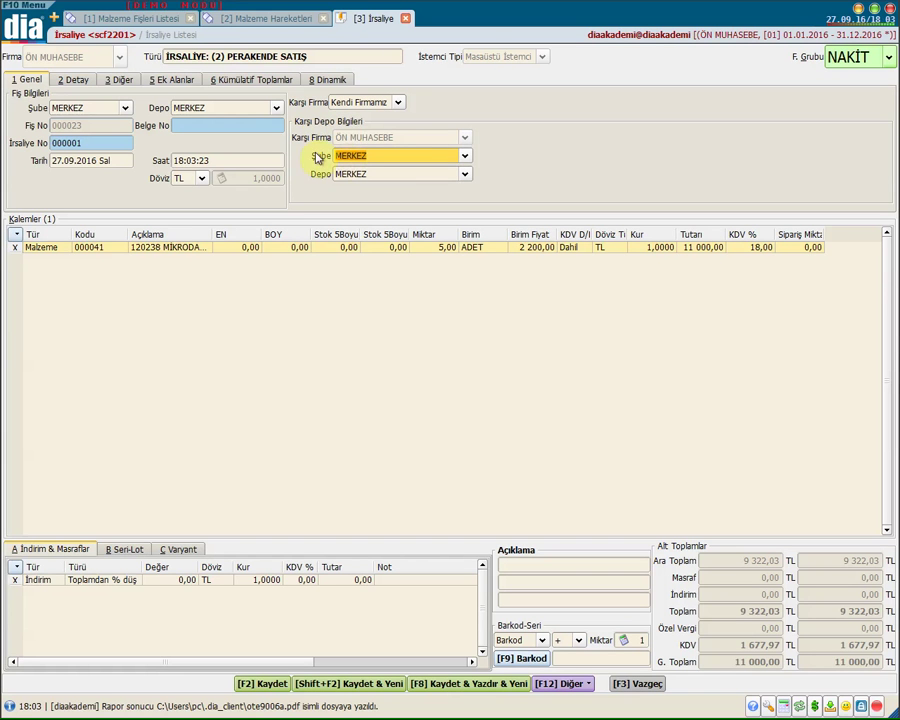
left_click(404, 157)
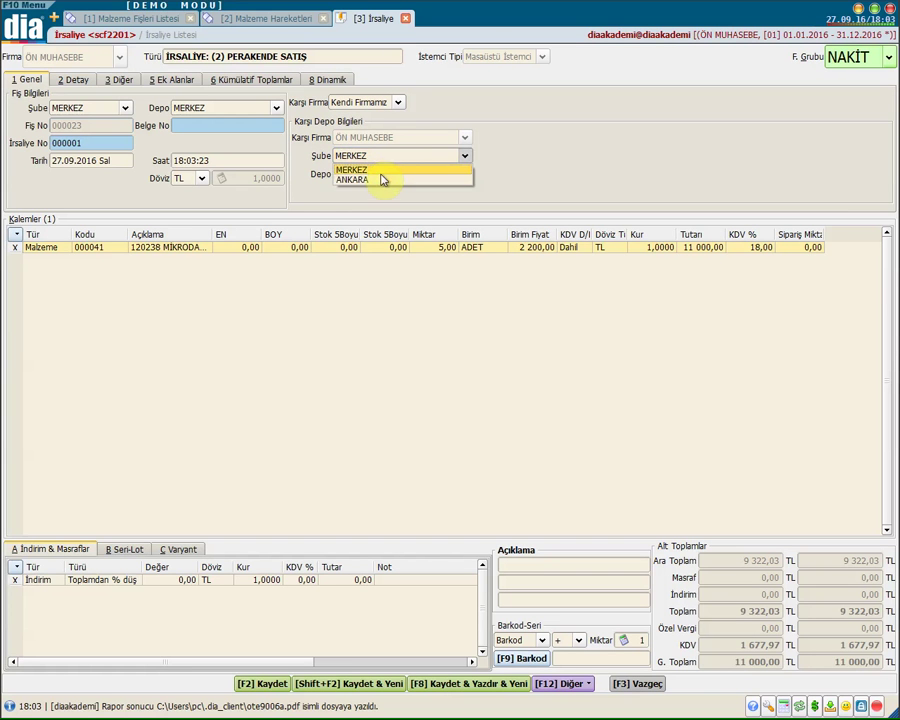
left_click(381, 180)
left_click(376, 176)
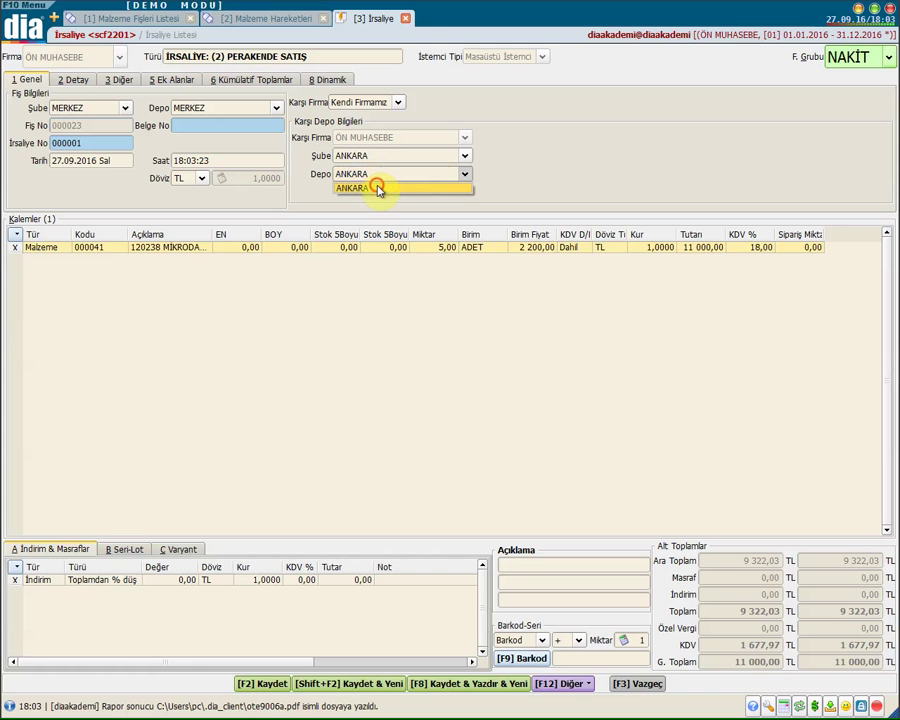
left_click(378, 189)
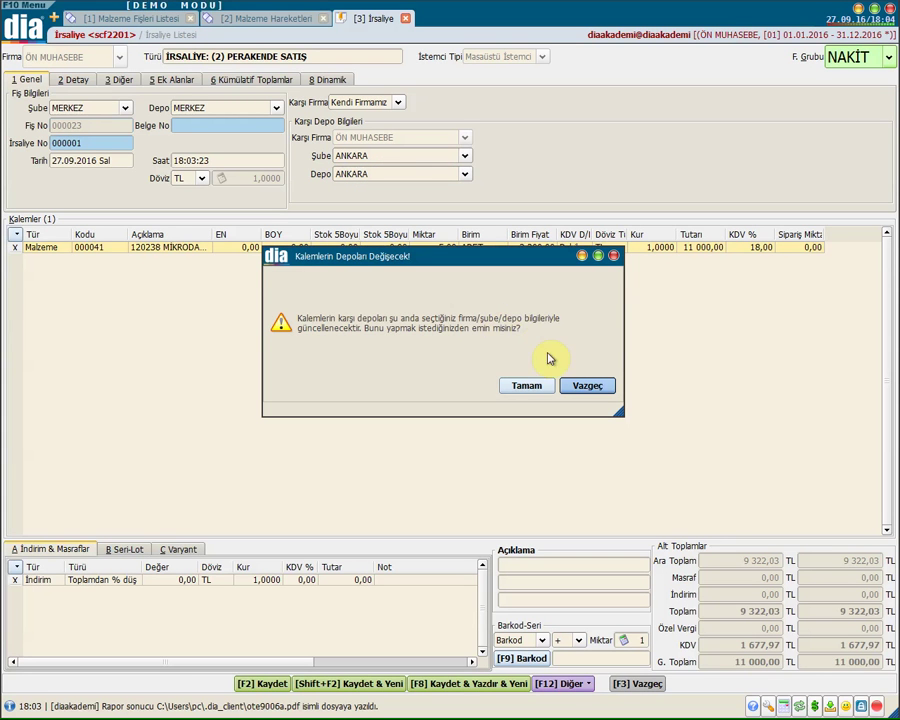
left_click(546, 386)
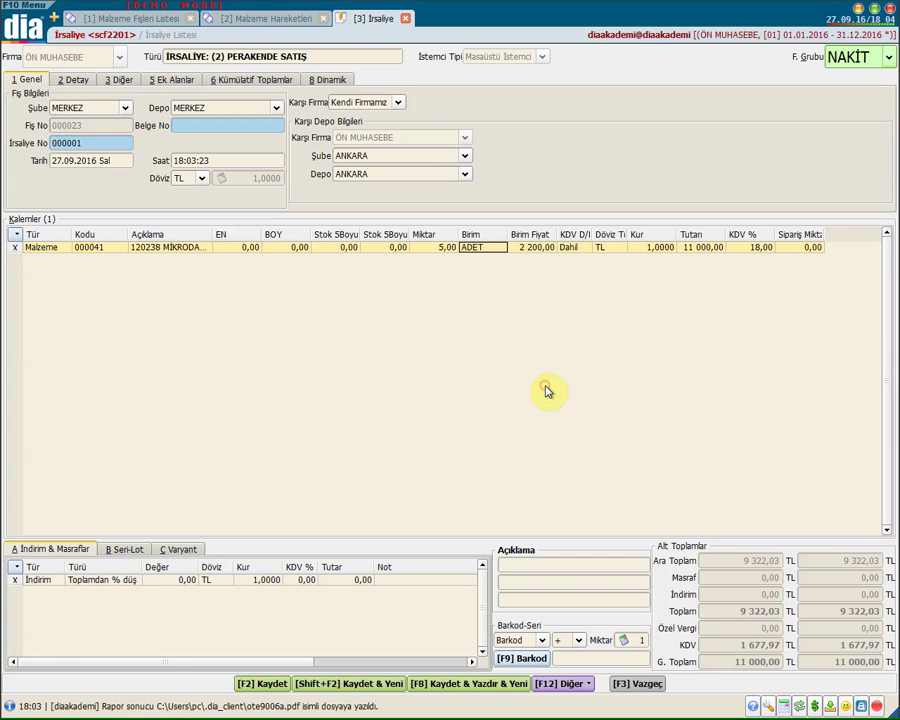
- Enter "İrsaliye İle Transfer" as the delivery note's description and save it
left_click(508, 565)
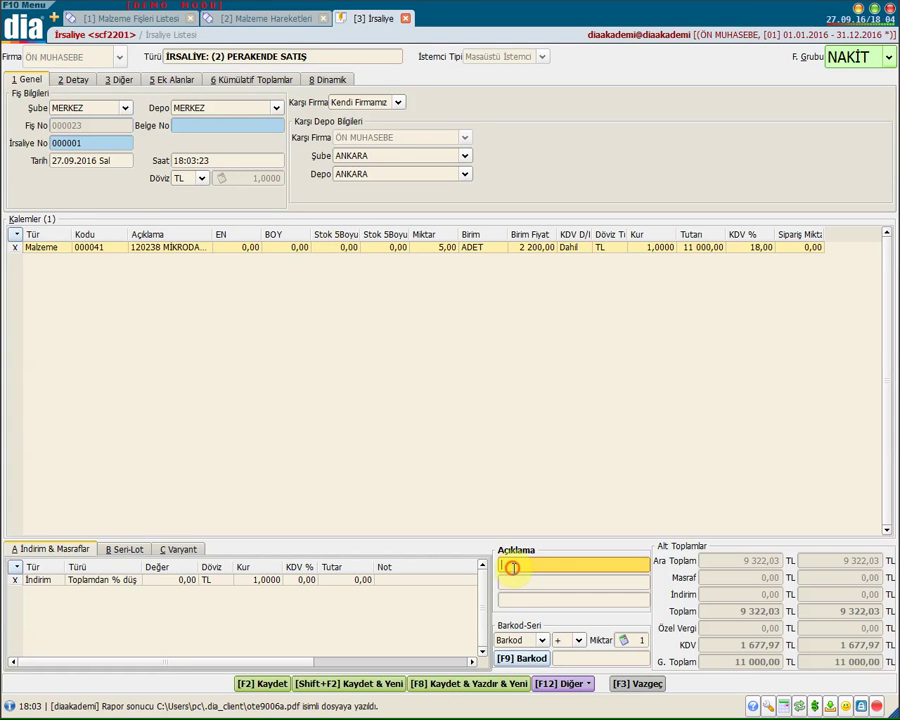
type("İrsaliye İle Transfer")
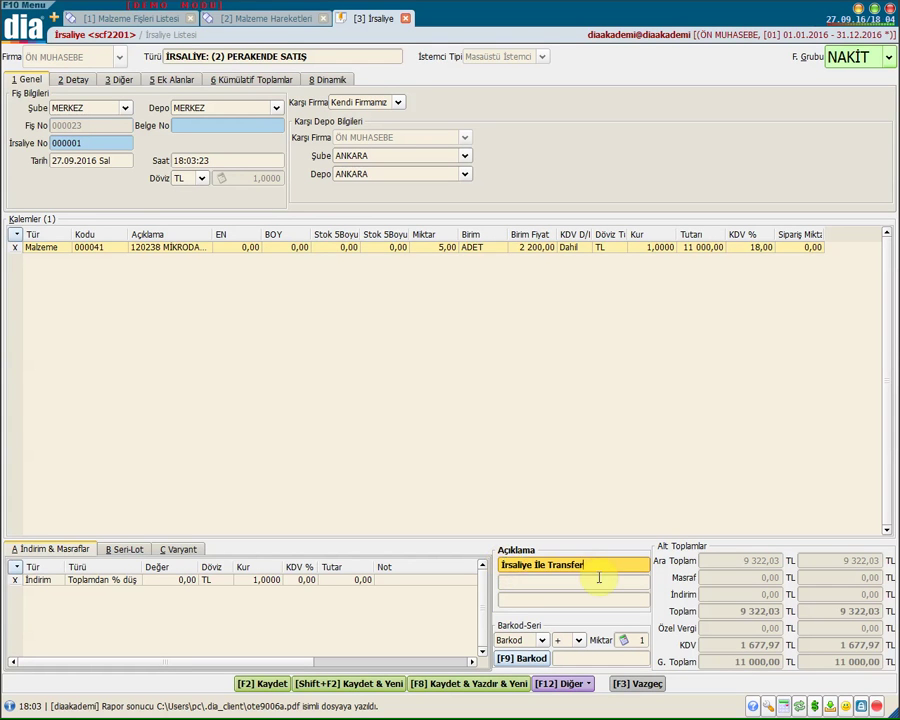
left_click(270, 685)
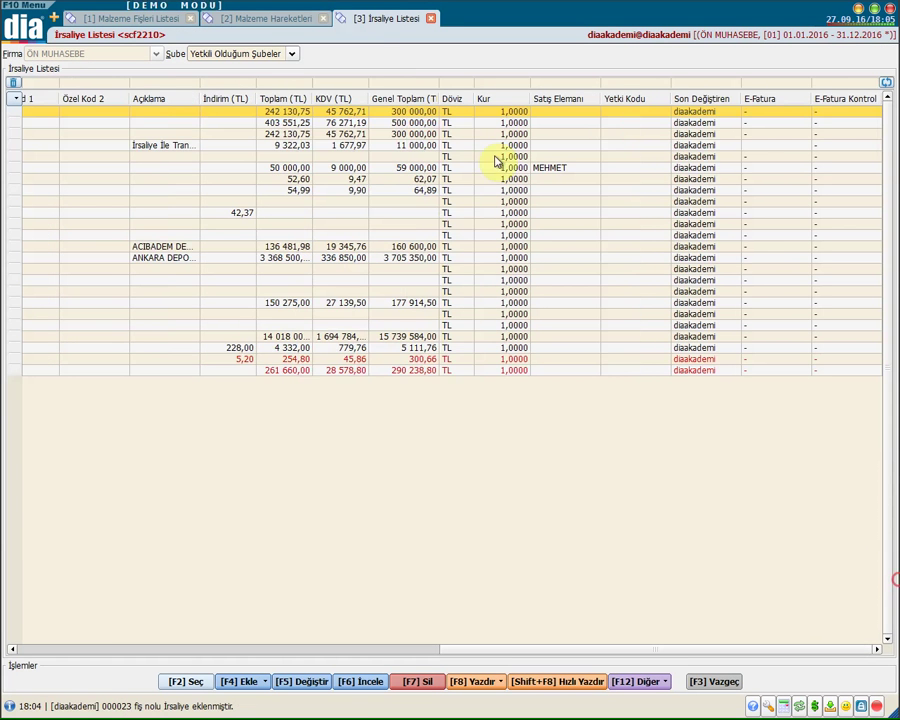
- Widen the Açıklama column to read the new delivery note's description, and review the note's main columns
left_click(165, 147)
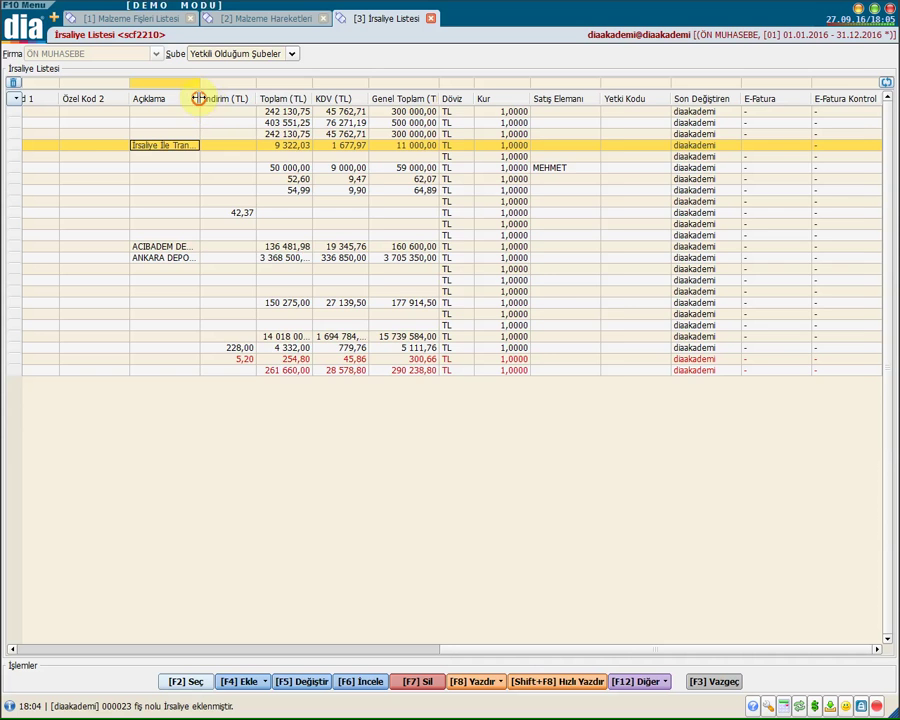
left_click_drag(199, 98, 353, 99)
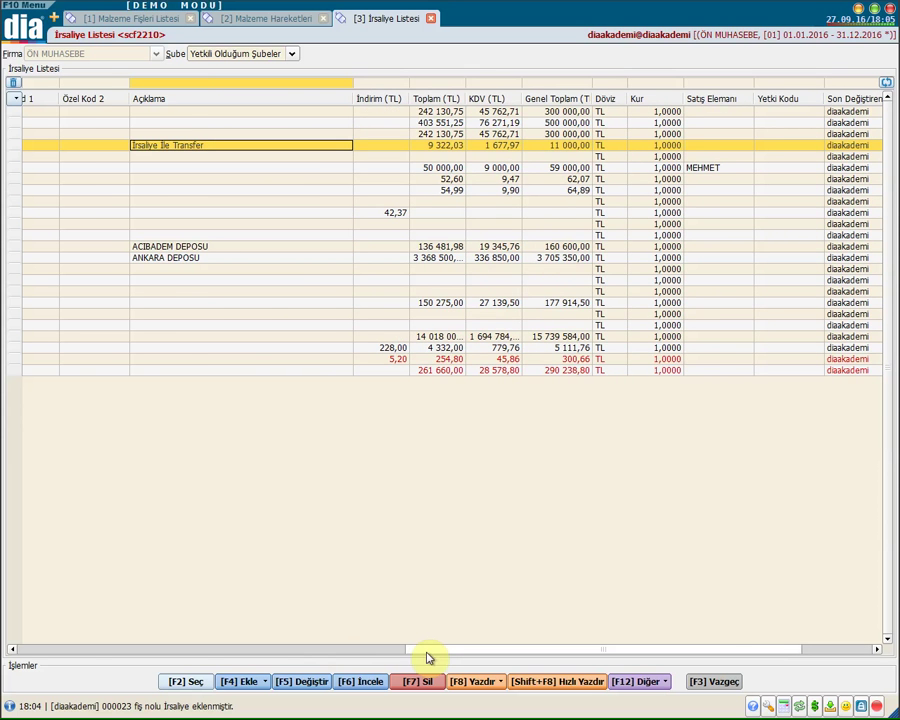
left_click_drag(426, 651, 86, 649)
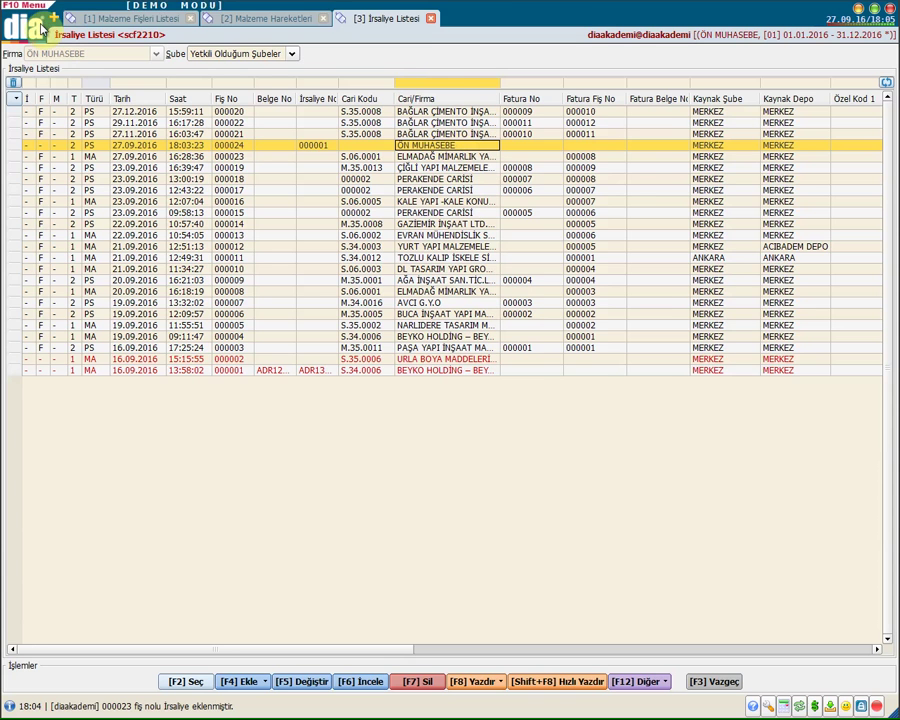
- Open the movements of material 000041, 120238 MİKRODALGA BEYAZ, from the stock material list and check the delivery note's firm and counter warehouse
left_click(30, 18)
left_click(345, 115)
left_click(346, 114)
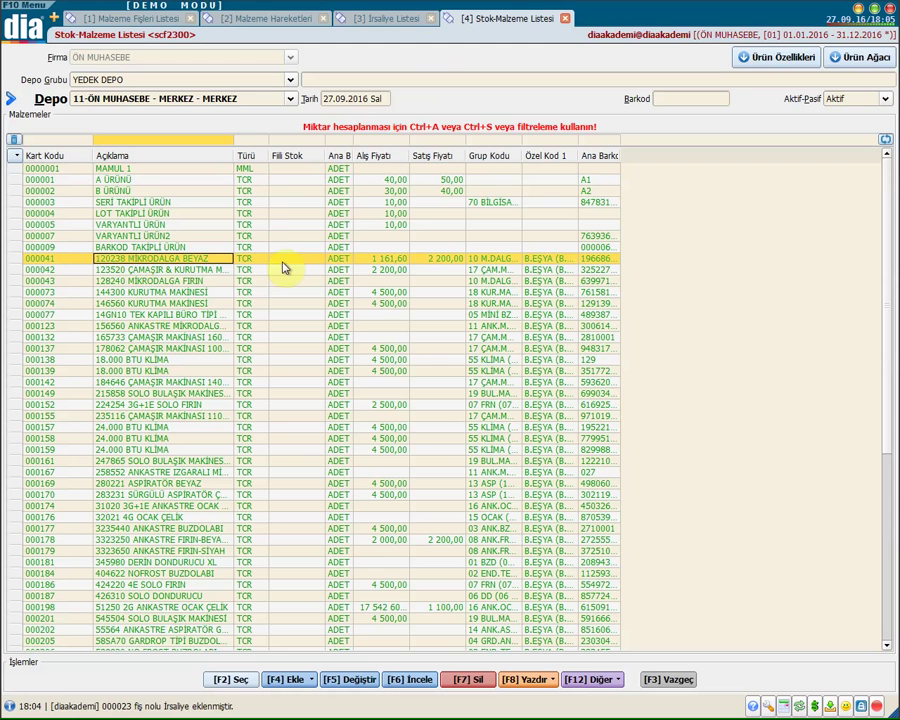
left_click(590, 679)
left_click(518, 508)
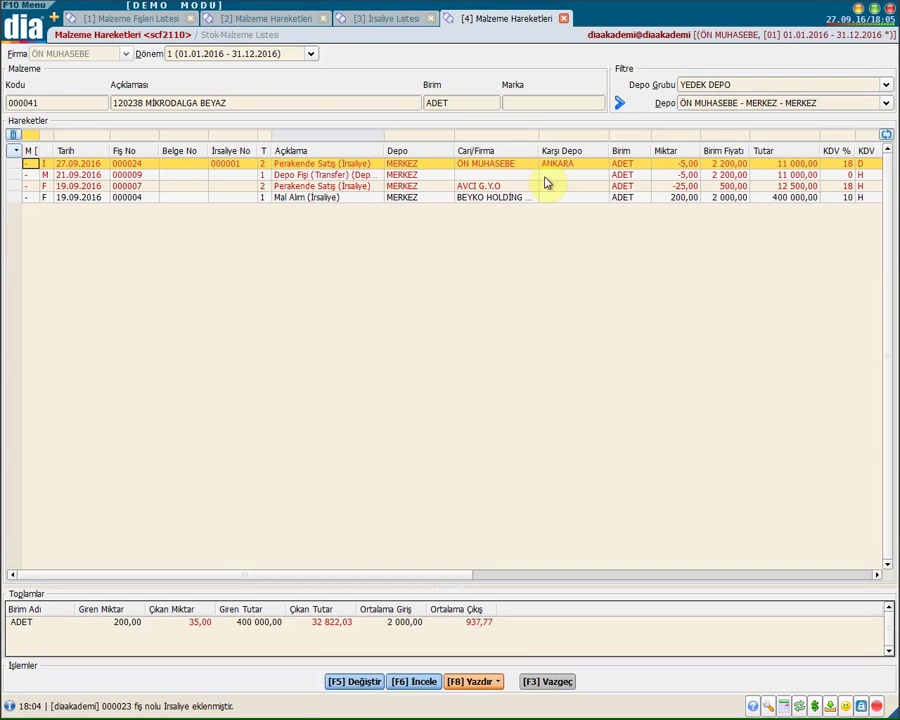
left_click(503, 170)
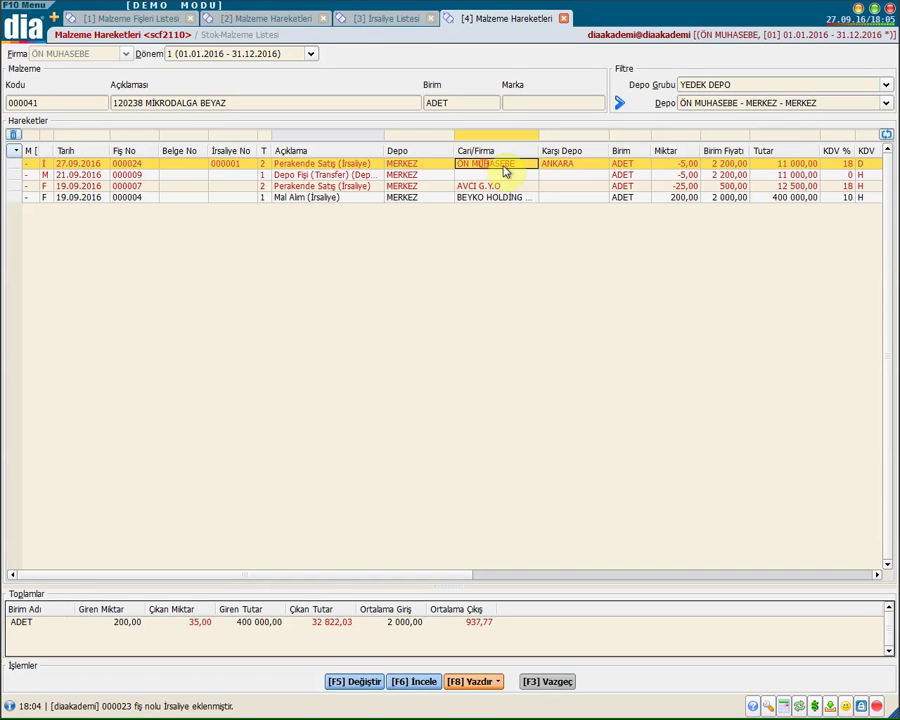
left_click(558, 168)
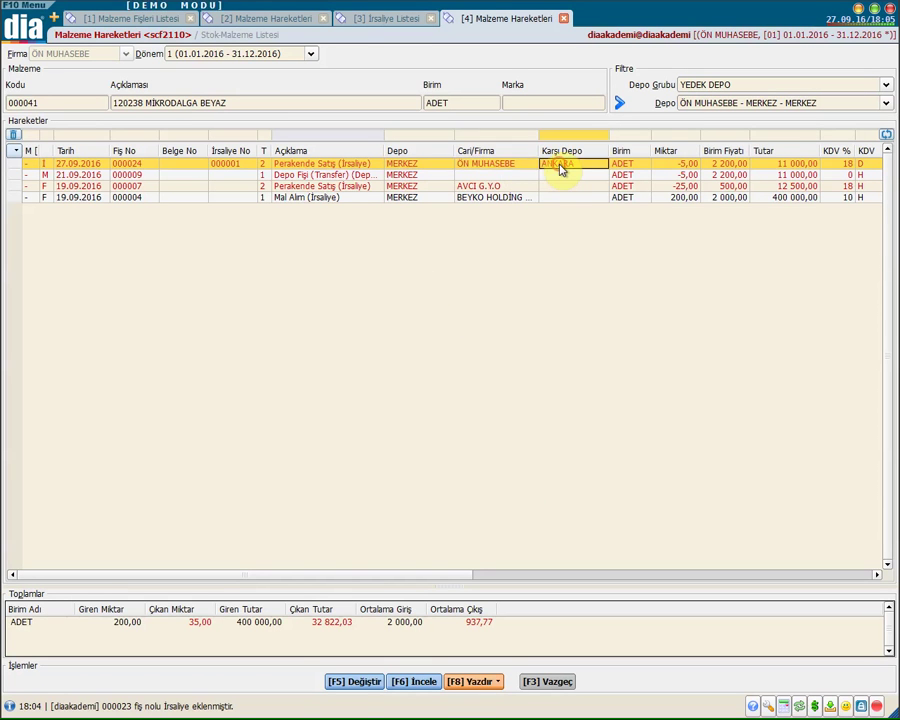
- Filter the material movements by the ANKARA warehouse and check the delivery note entry's warehouses, firm, unit price and amount
left_click(885, 103)
left_click(816, 248)
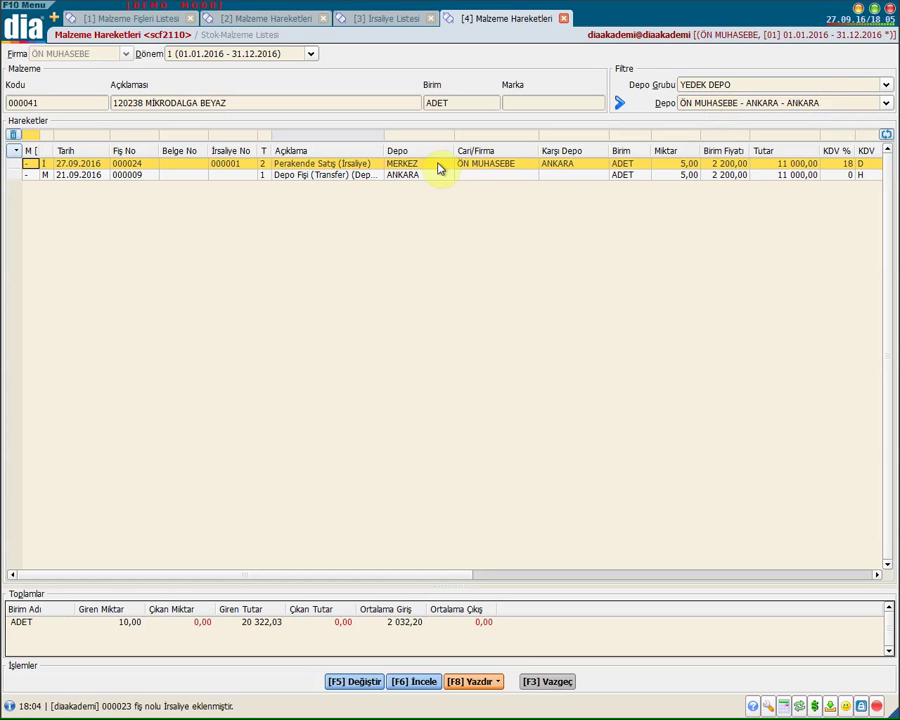
left_click(440, 166)
left_click(490, 166)
left_click(588, 165)
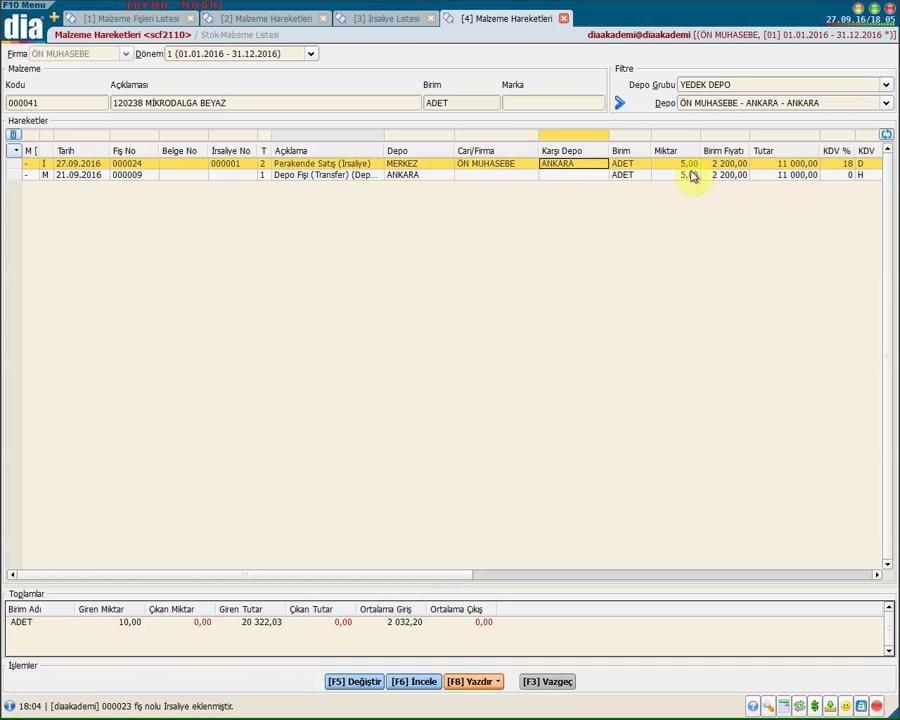
left_click(738, 166)
left_click(812, 165)
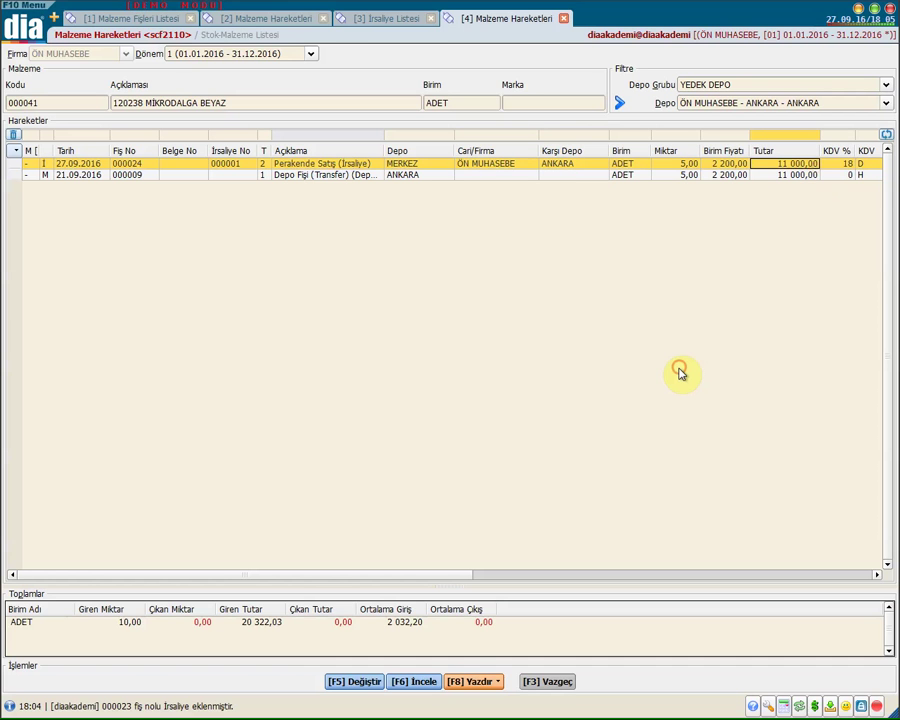